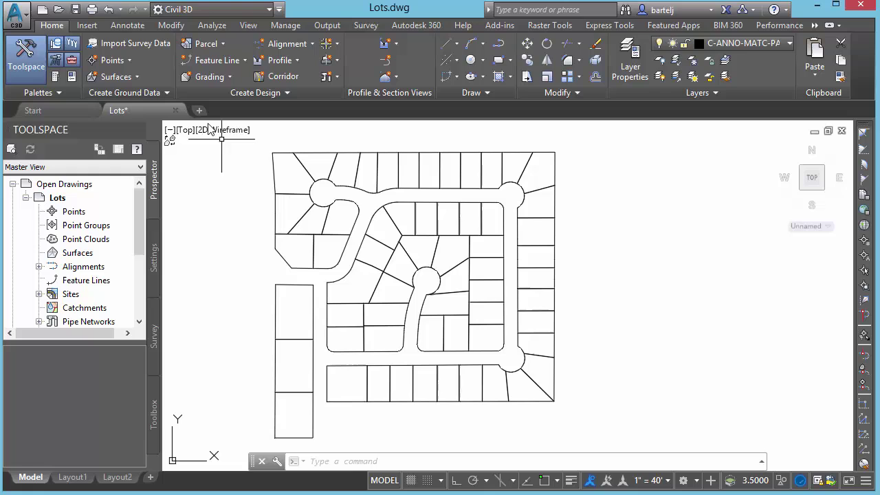
Step: Window-select the 61 lot lines and create parcels from them with the Single-Family style
left_click(222, 44)
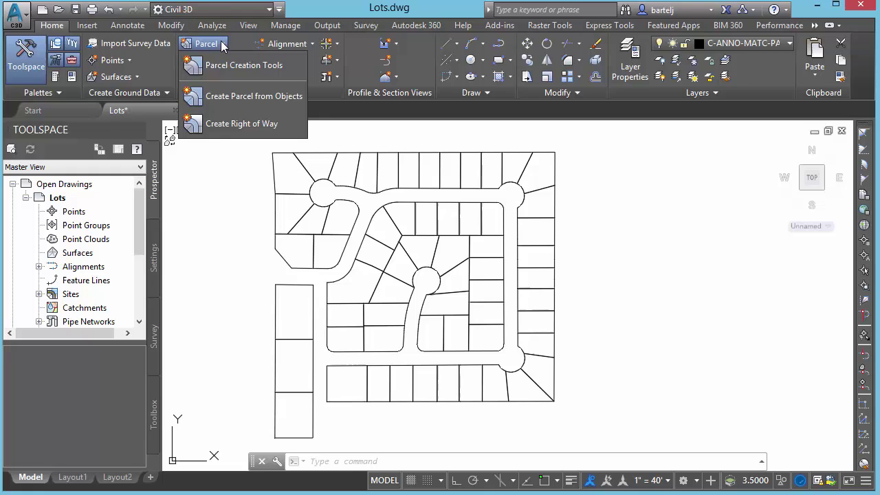
left_click(249, 100)
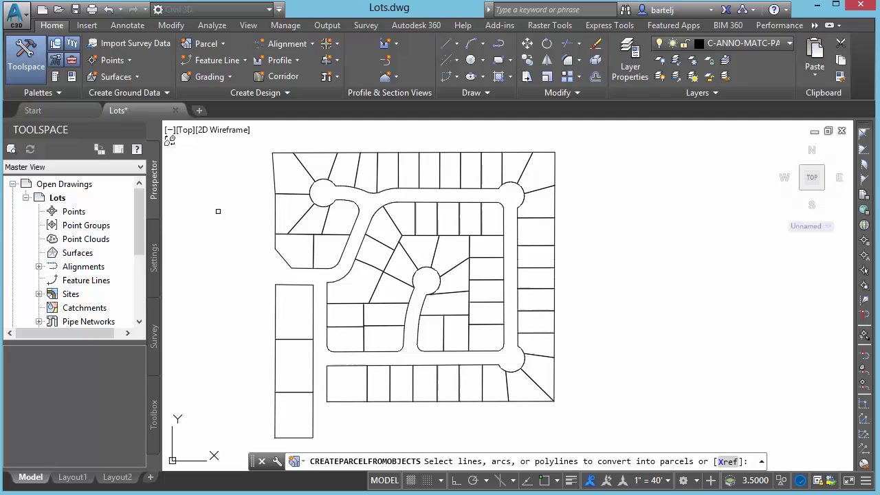
left_click(580, 141)
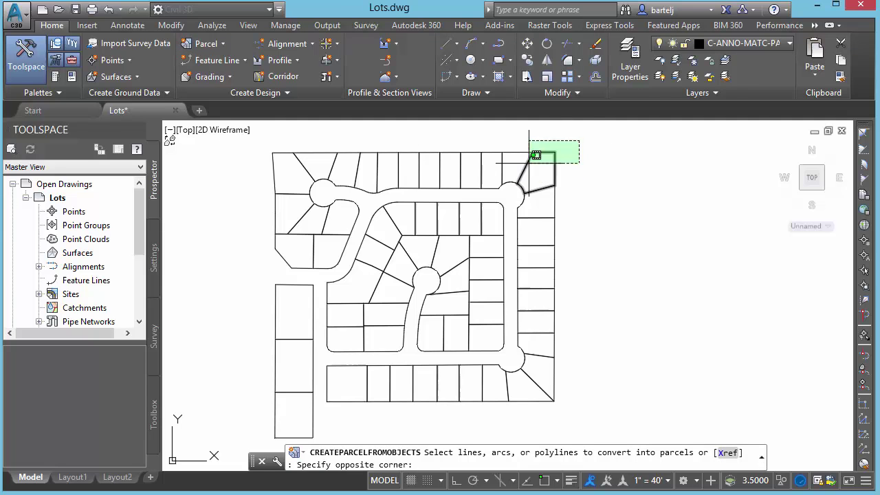
left_click(252, 447)
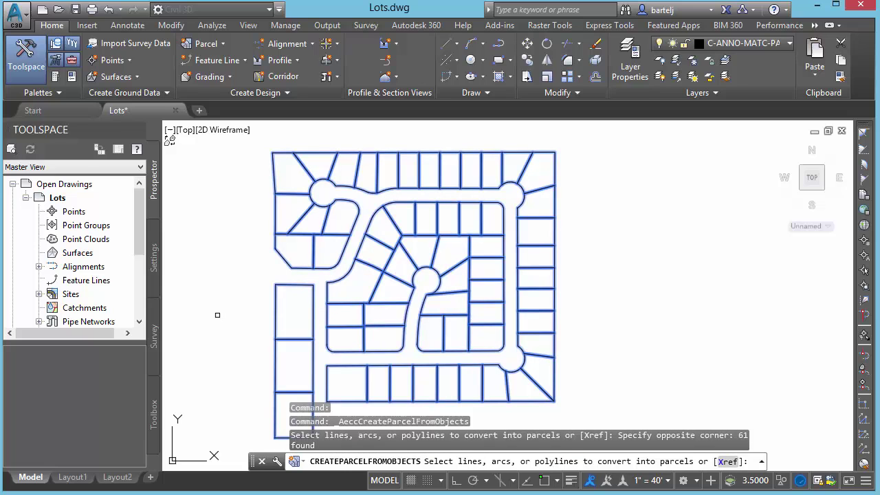
right_click(231, 249)
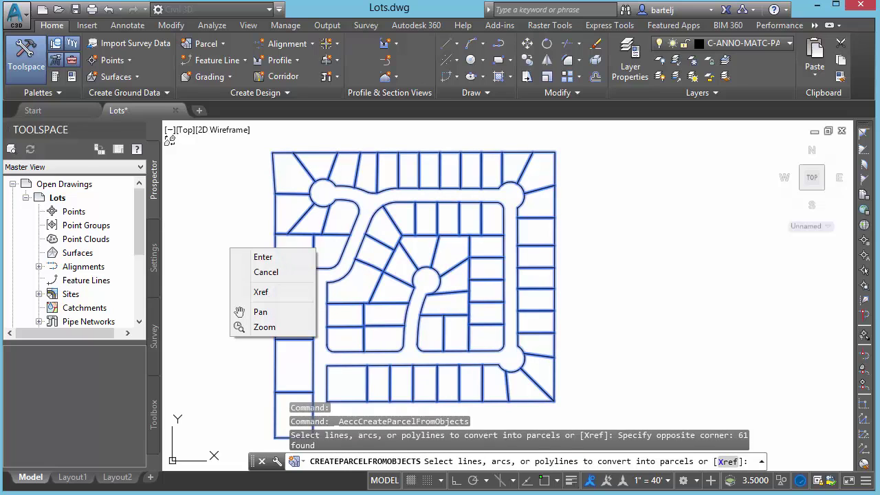
left_click(276, 264)
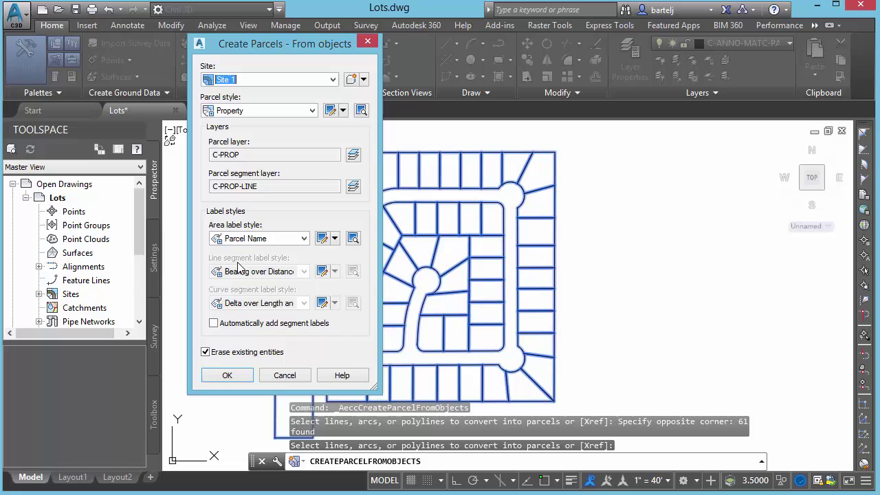
left_click(312, 111)
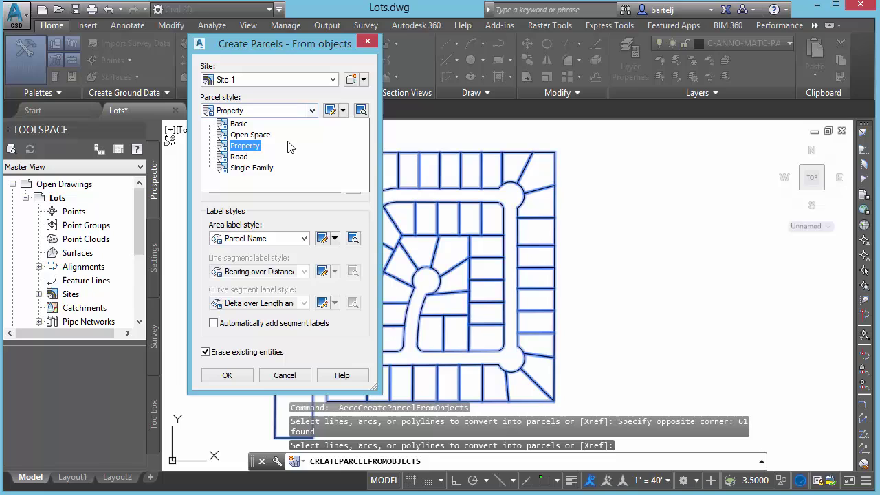
left_click(248, 171)
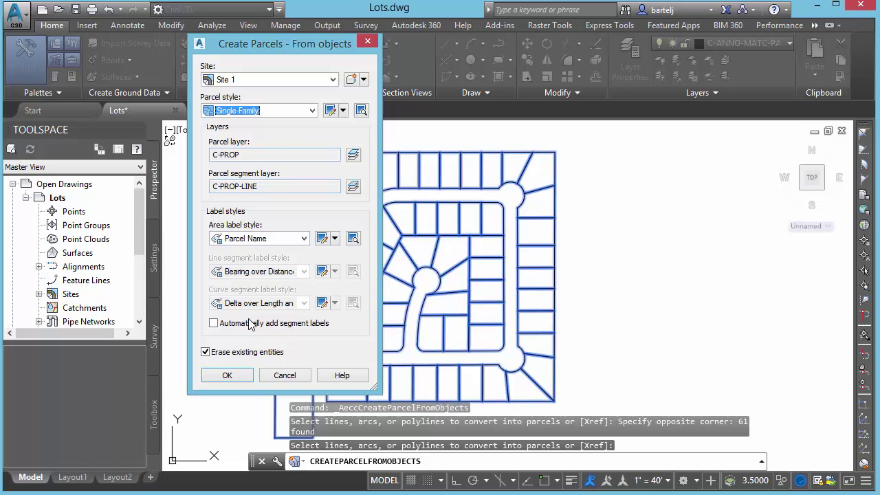
left_click(228, 376)
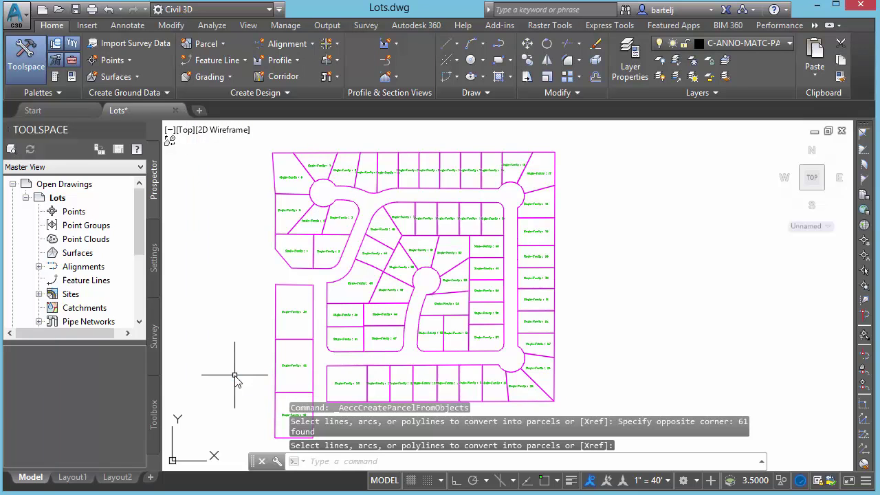
scroll(495, 289, "up", 6)
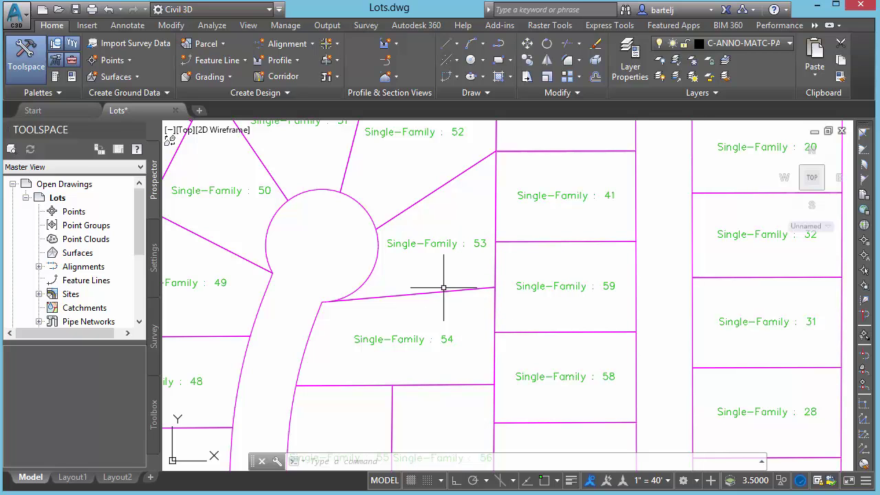
scroll(443, 285, "down", 5)
scroll(443, 285, "down", 2)
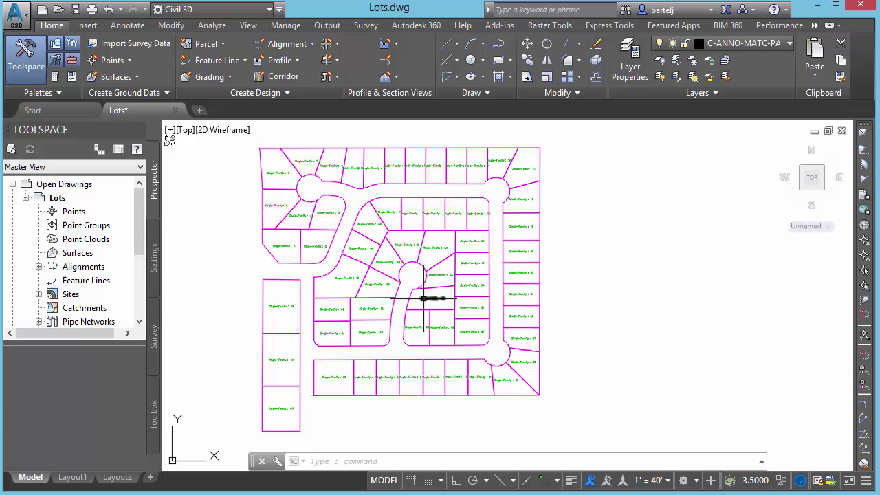
mouse_move(424, 298)
middle_mouse_down()
mouse_move(432, 298)
mouse_move(387, 291)
middle_mouse_up()
scroll(432, 298, "down", 3)
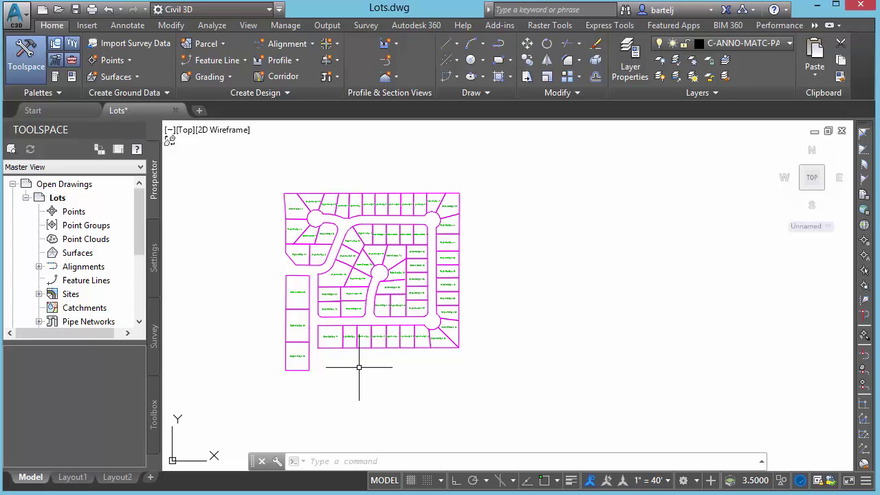
Step: Draw three rectangles: a subdivision frame, a strip below the lots, and a tall box right of them
type("recta")
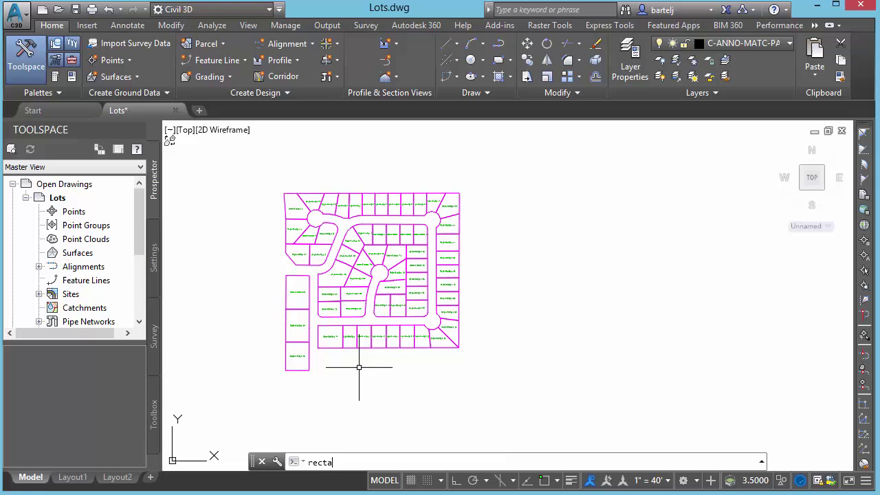
type("ng")
key("Return")
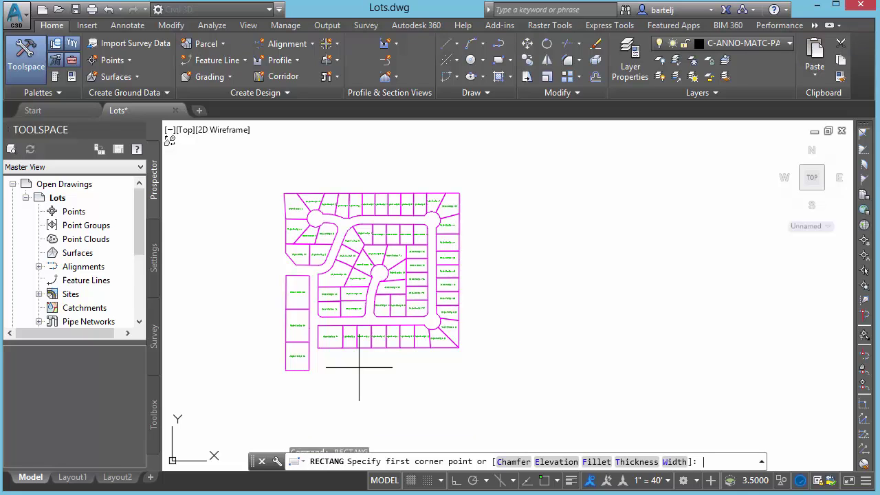
left_click(270, 388)
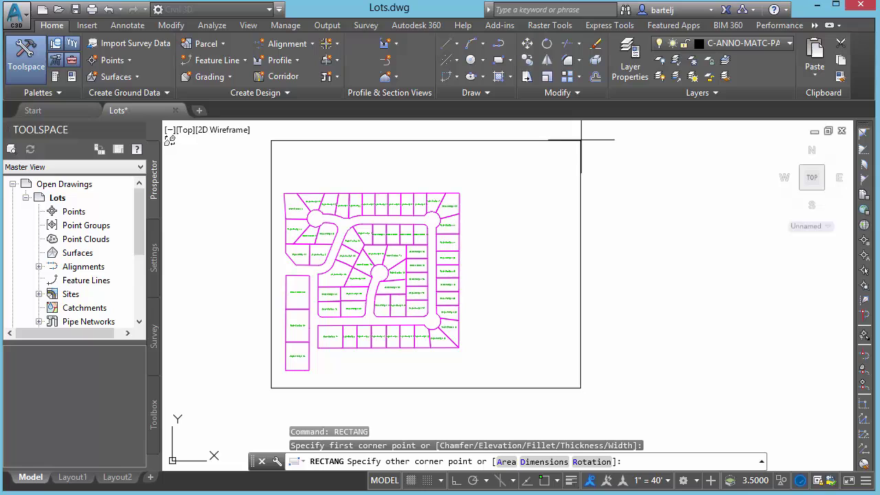
left_click(605, 129)
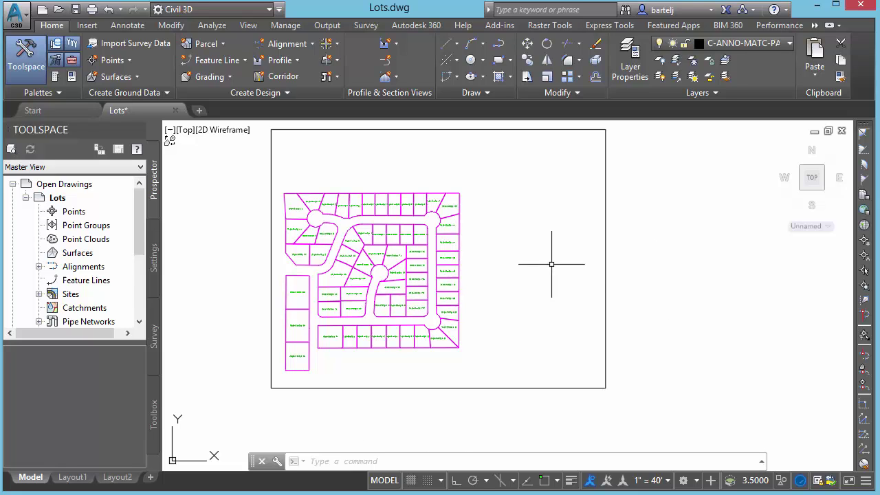
type("re")
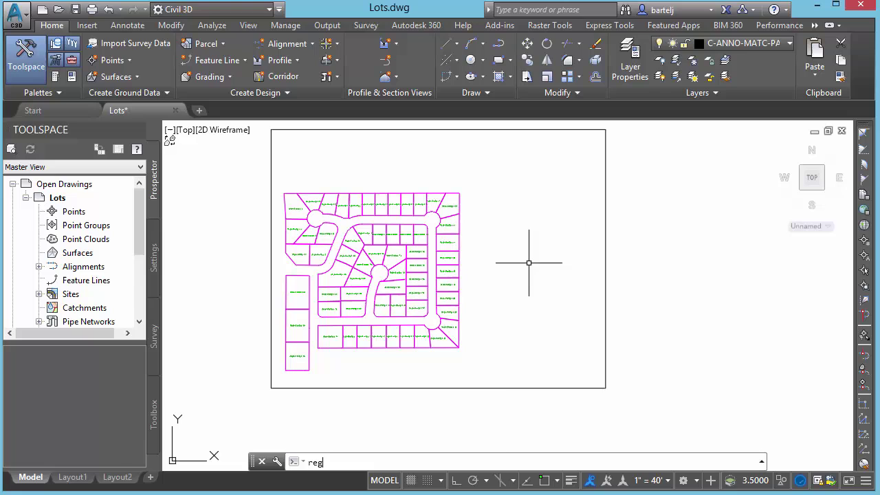
type("c")
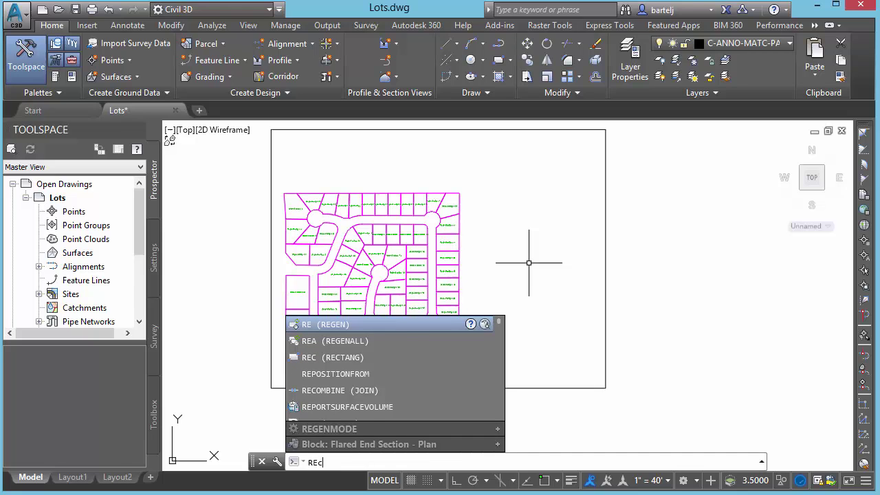
key("Return")
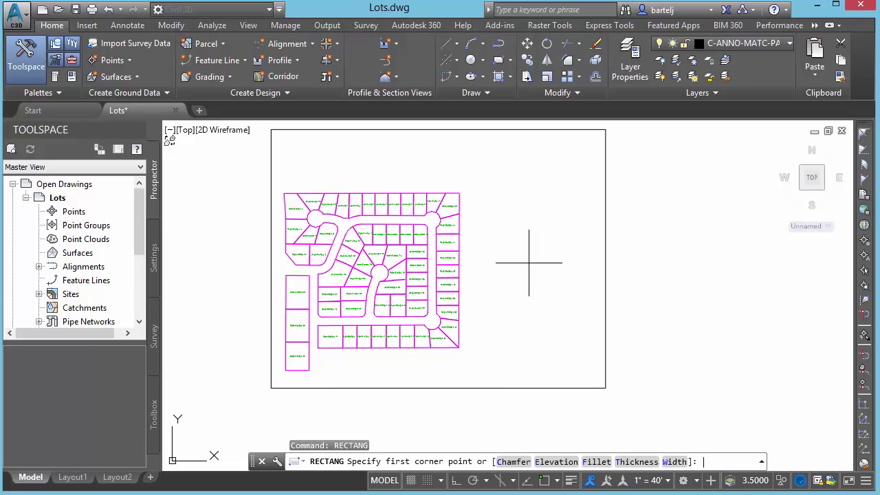
left_click(319, 382)
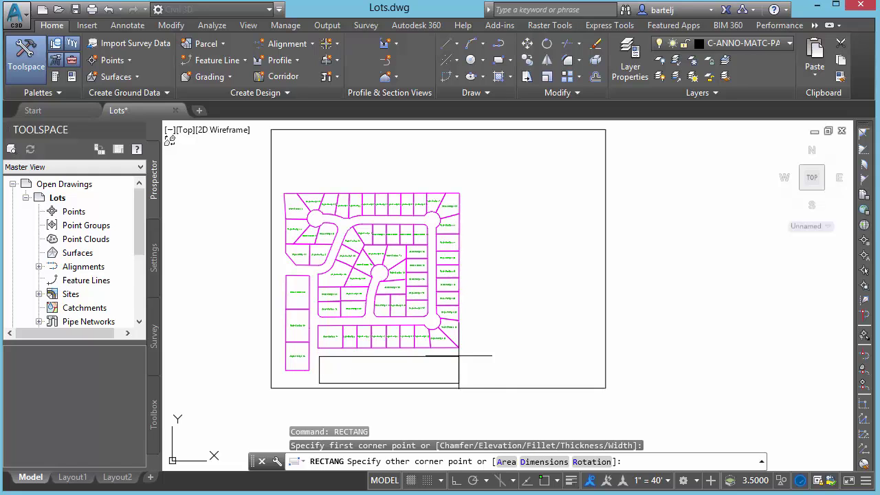
left_click(457, 353)
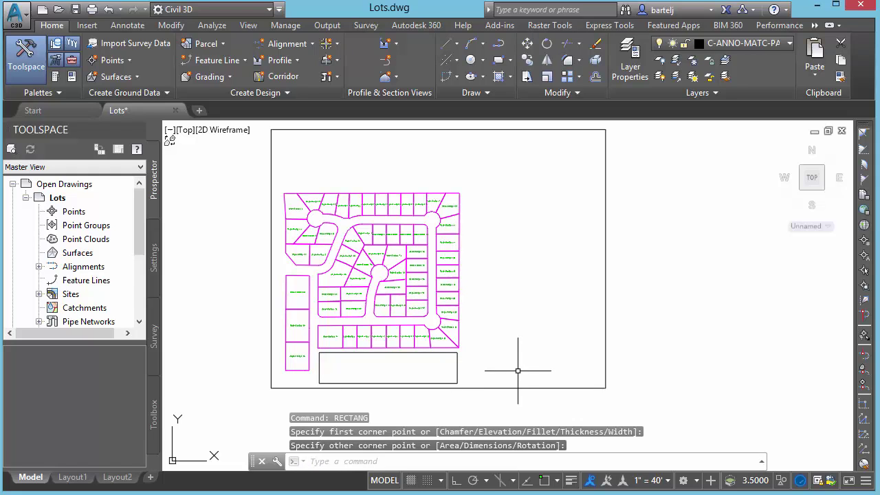
type("rectang")
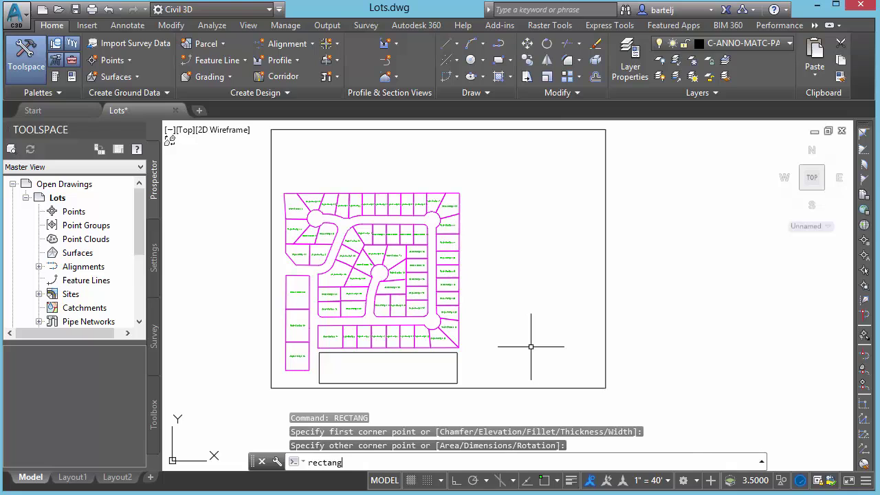
key("Return")
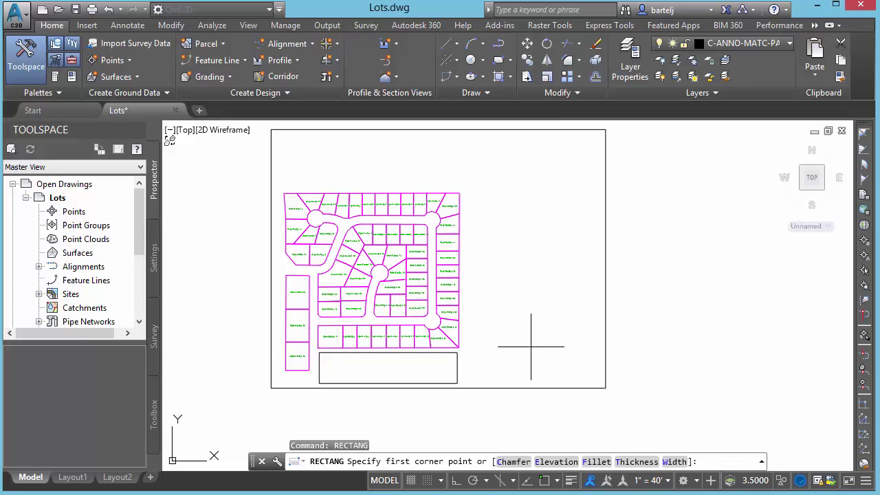
left_click(486, 316)
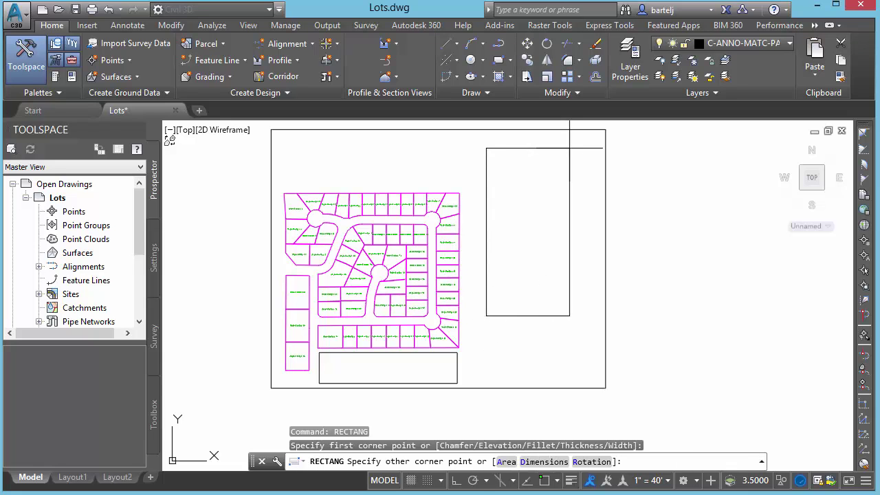
left_click(588, 181)
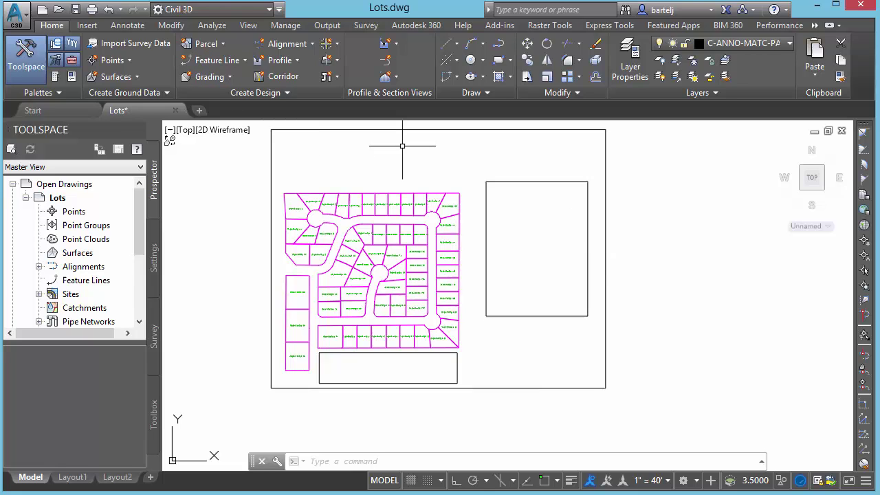
Step: Turn the tall right-hand rectangle into an Open Space parcel
type("CREATEPARCELFROMOBJECTS")
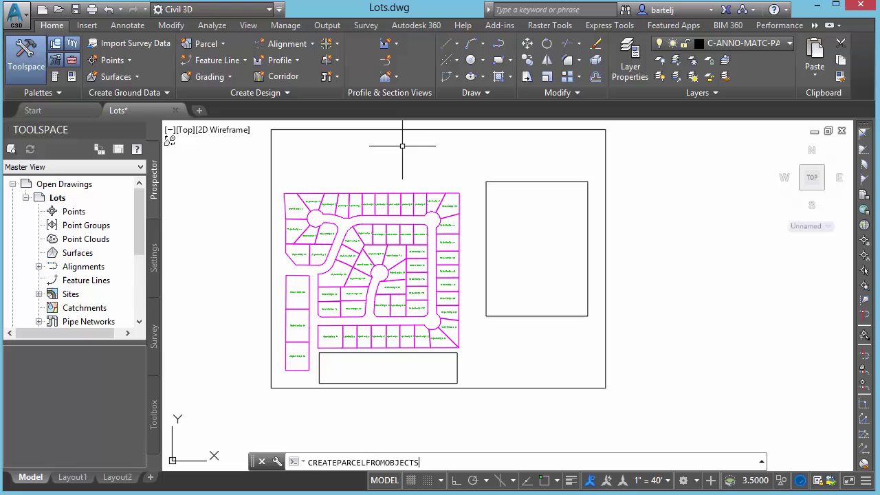
key("Return")
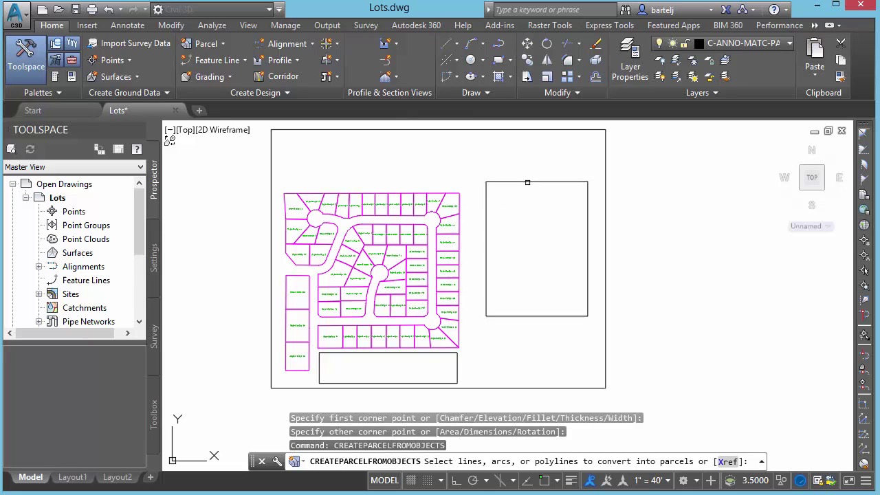
left_click(528, 183)
right_click(526, 218)
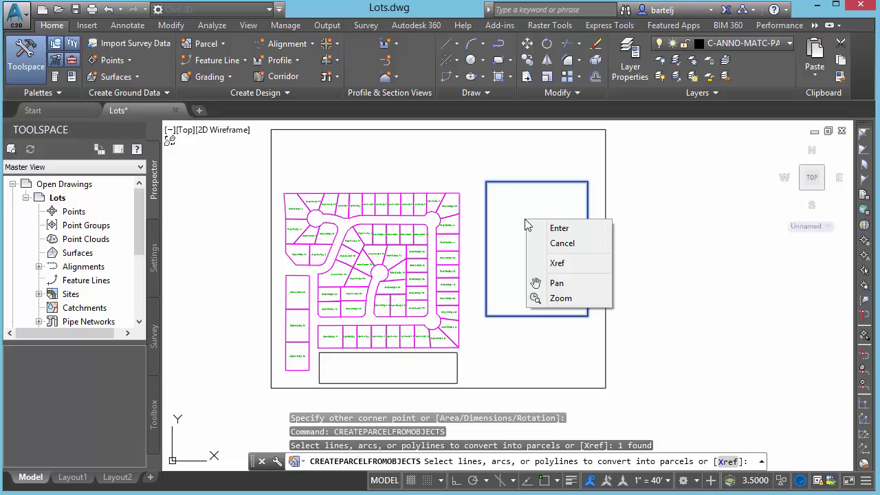
left_click(559, 229)
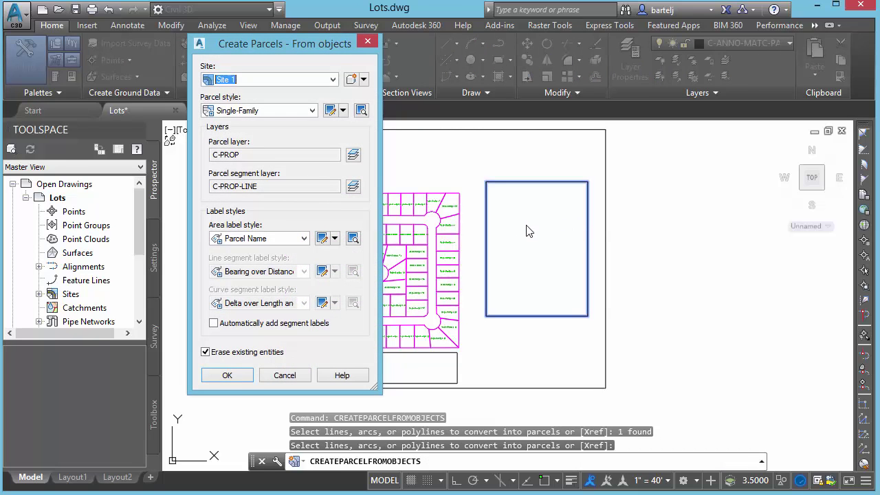
left_click(313, 110)
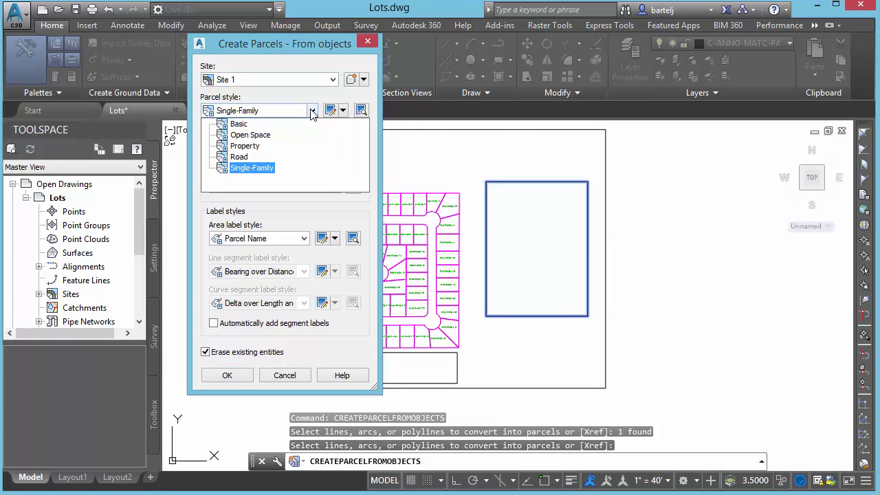
left_click(251, 135)
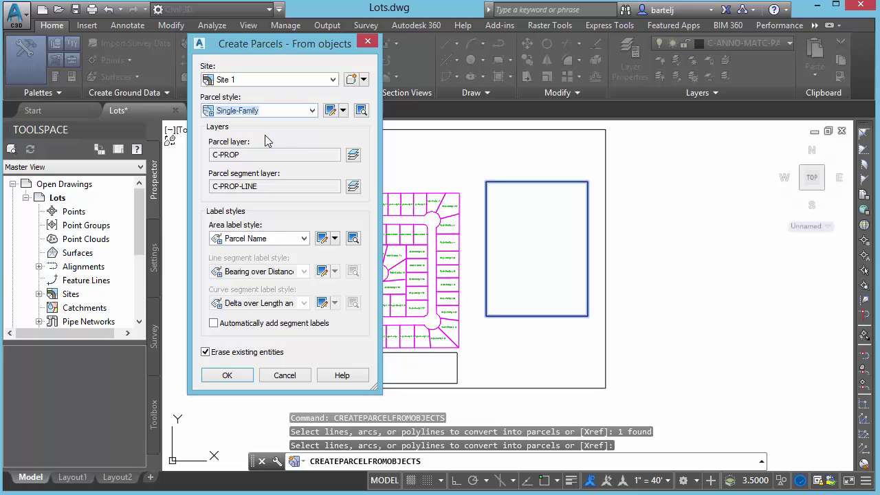
left_click(232, 377)
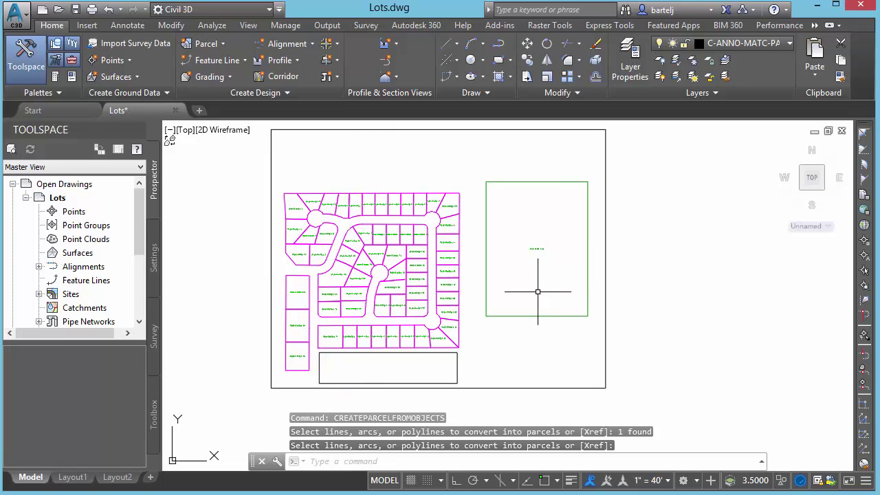
Step: Turn the bottom strip rectangle into a Basic parcel
right_click(488, 358)
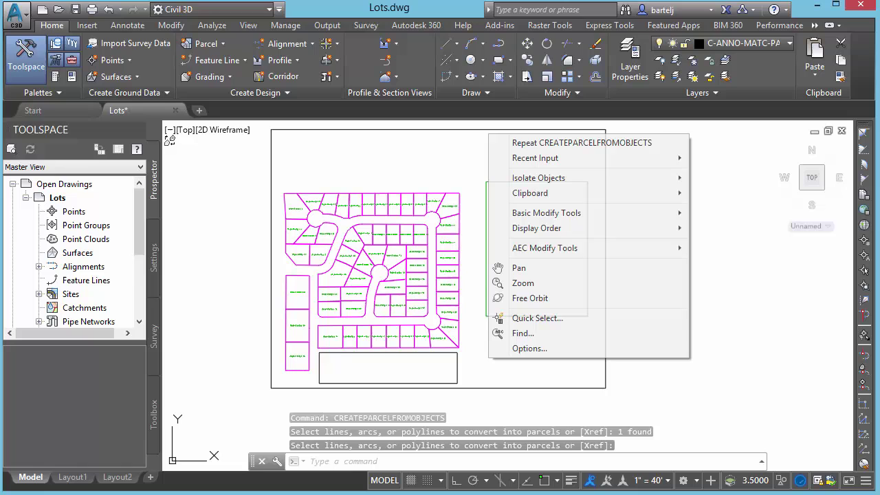
left_click(543, 143)
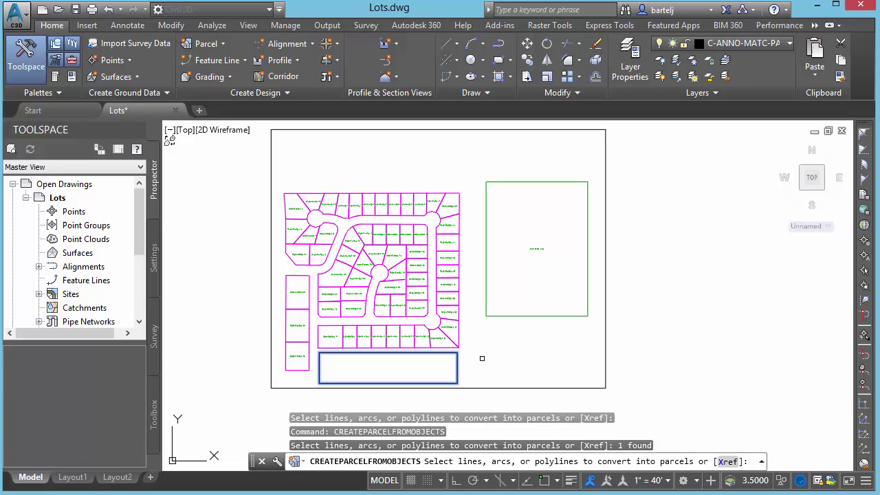
right_click(482, 358)
left_click(514, 365)
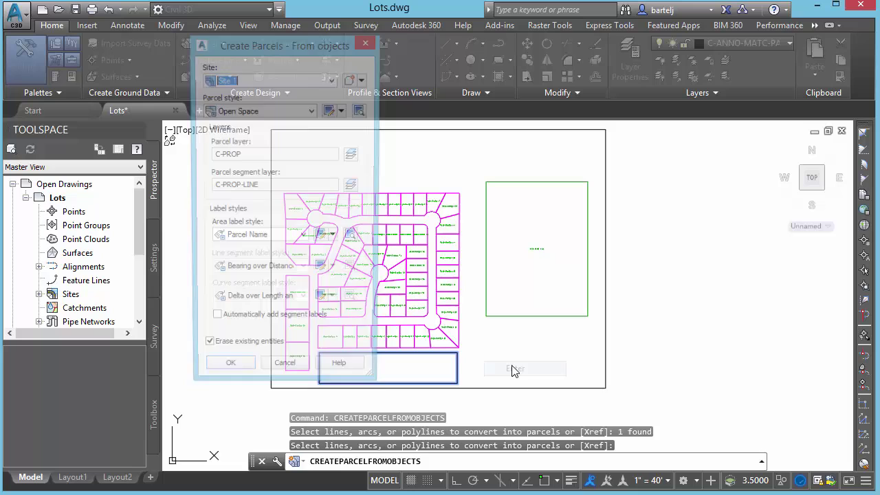
left_click(313, 112)
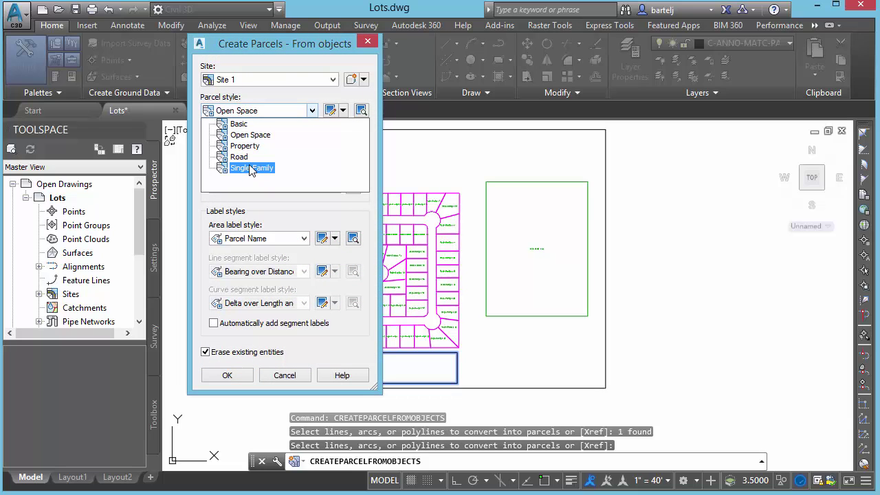
left_click(241, 124)
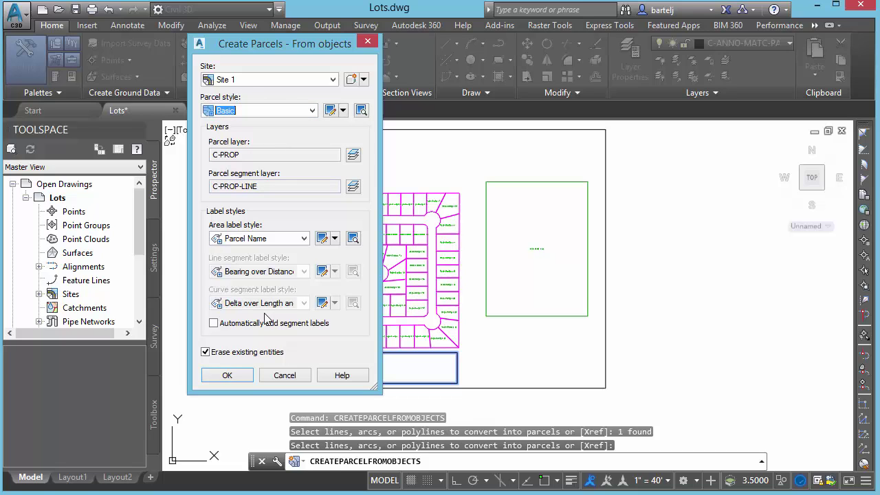
left_click(236, 377)
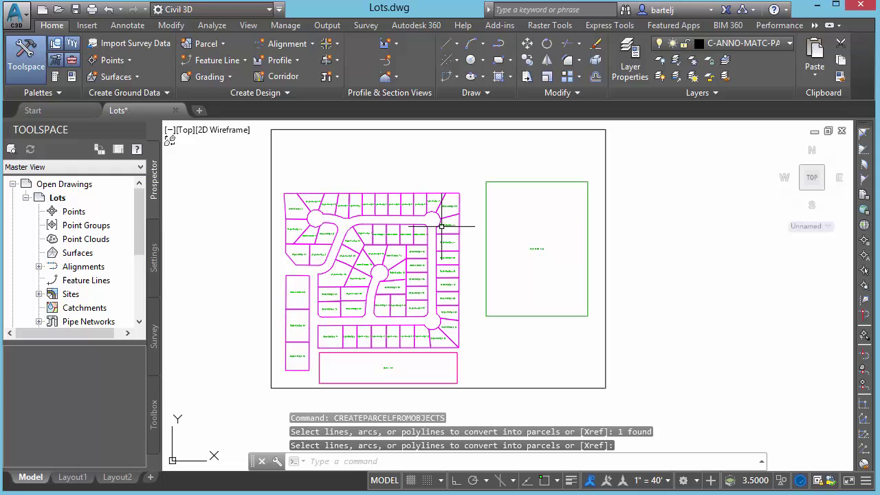
Step: Select the outer frame for a new parcel and create a new site named OverallProject
right_click(589, 160)
left_click(626, 169)
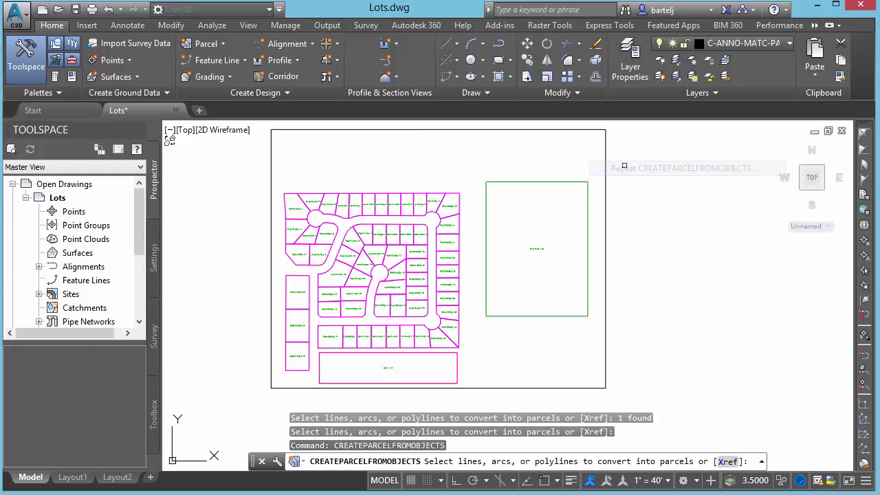
left_click(606, 160)
right_click(635, 185)
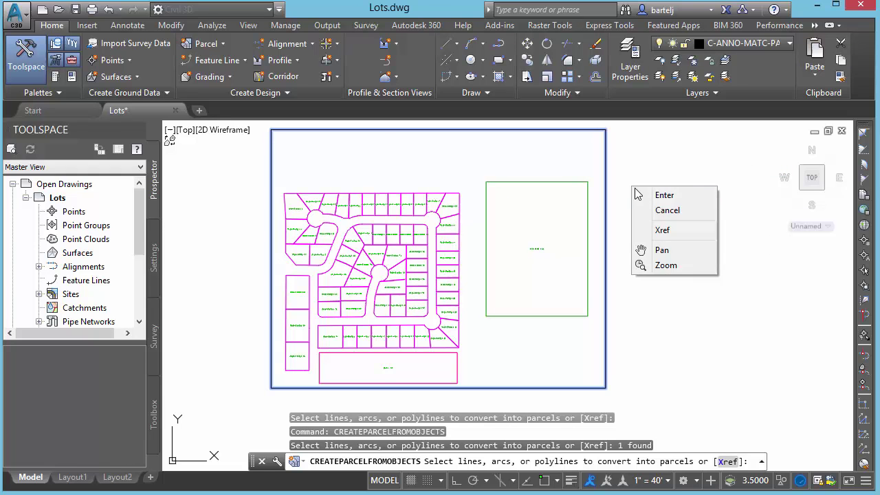
left_click(656, 195)
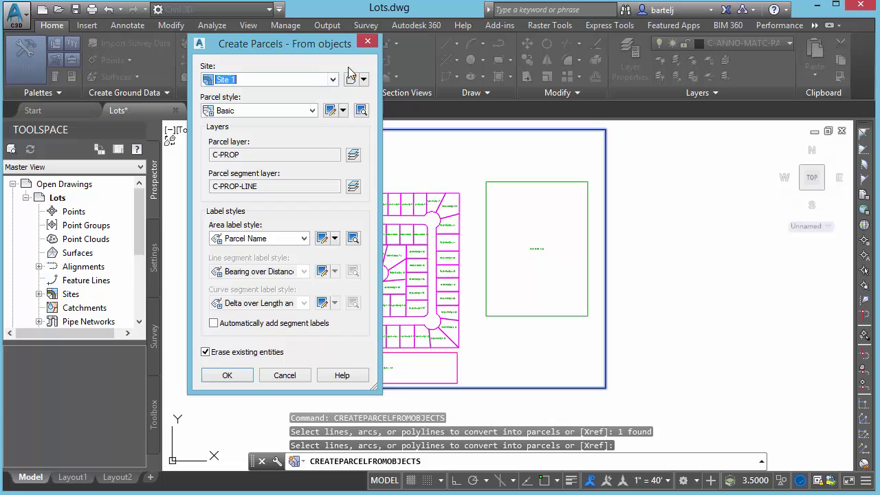
left_click(364, 80)
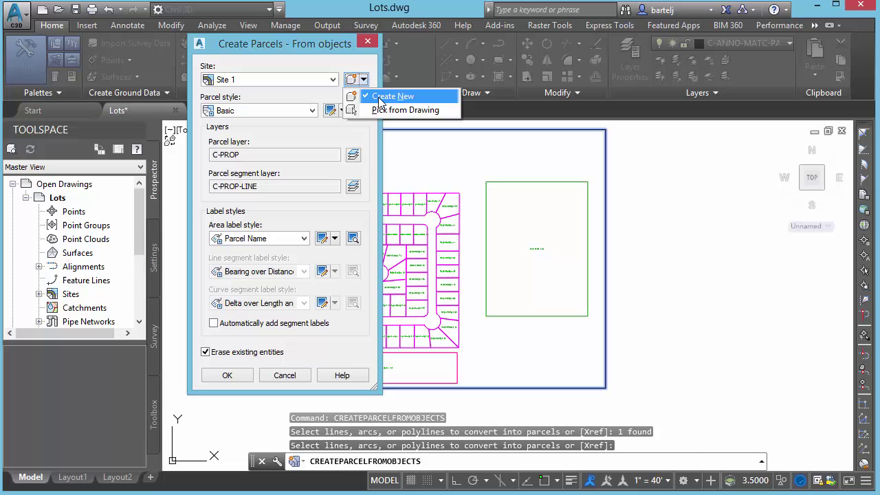
left_click(379, 100)
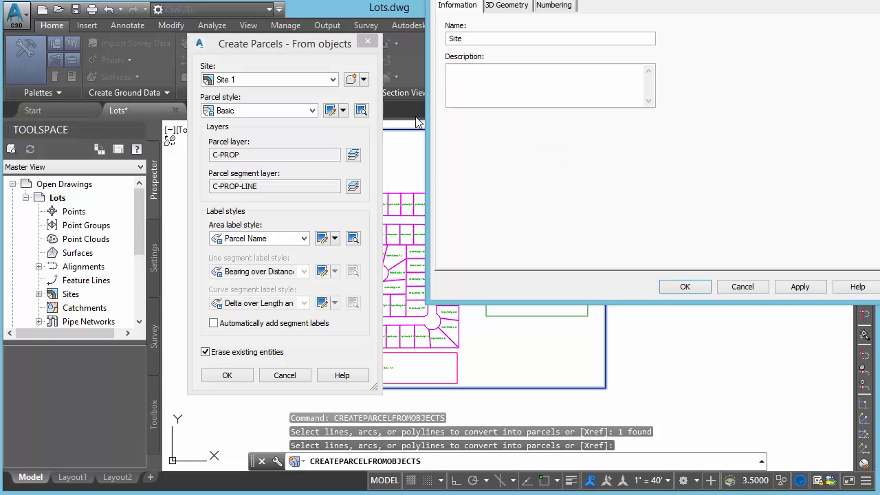
left_click_drag(600, 0, 575, 21)
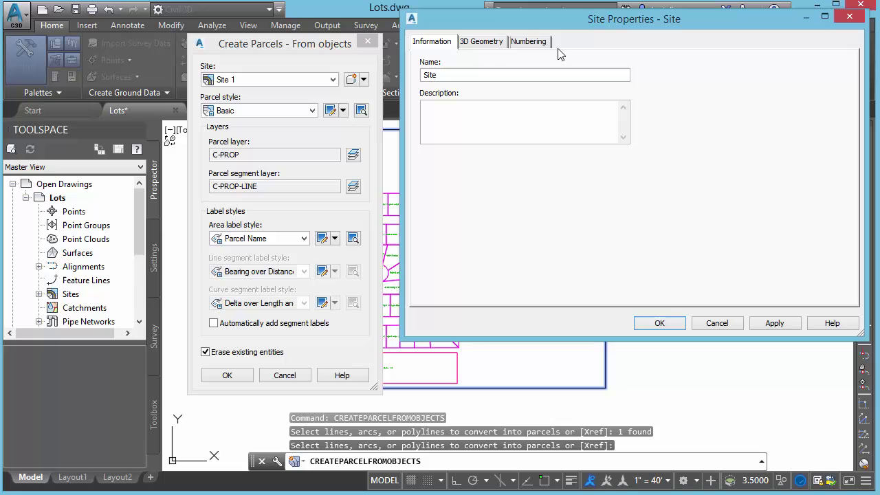
left_click(450, 75)
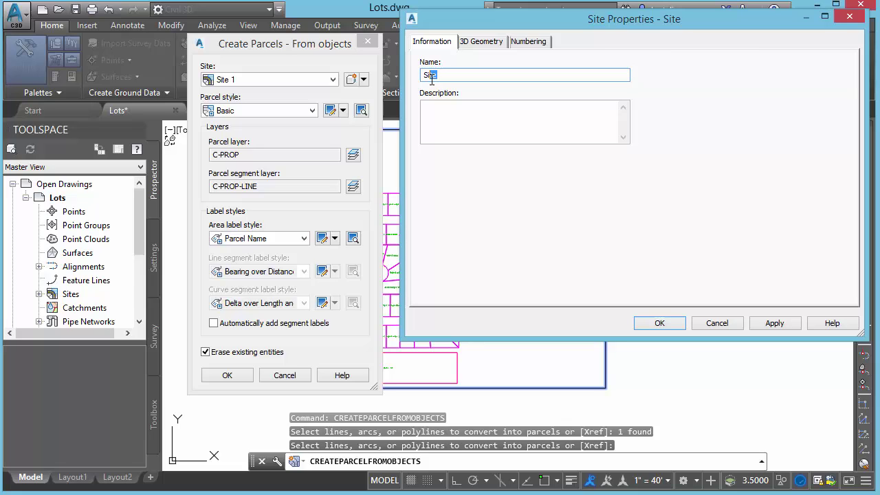
left_click_drag(450, 75, 424, 76)
type("OverallProject")
left_click(659, 324)
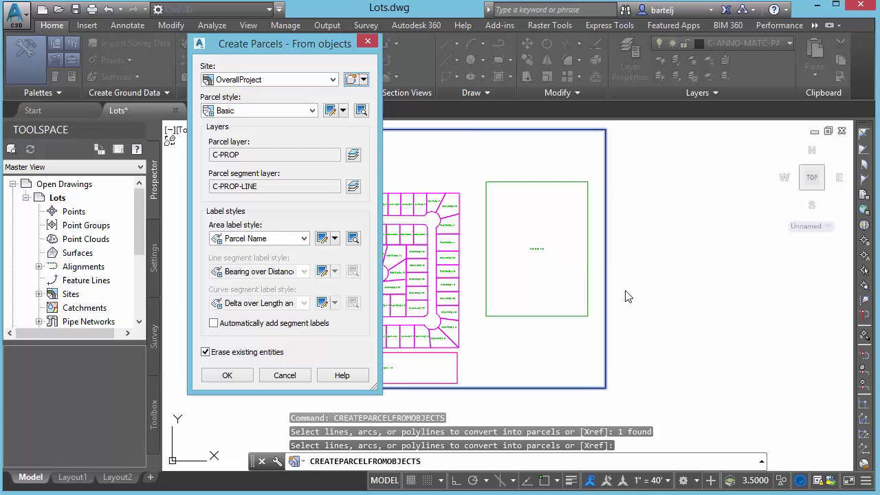
Step: Give the frame parcel the Property style and create it
left_click(342, 111)
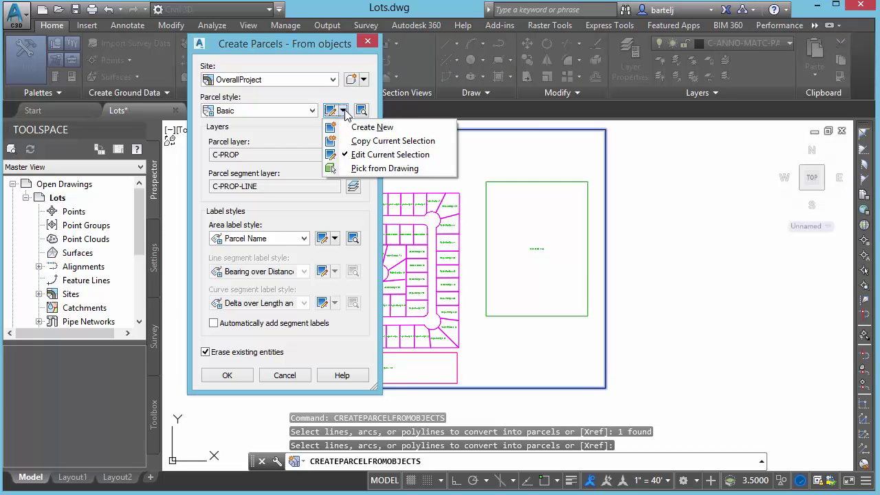
left_click(313, 111)
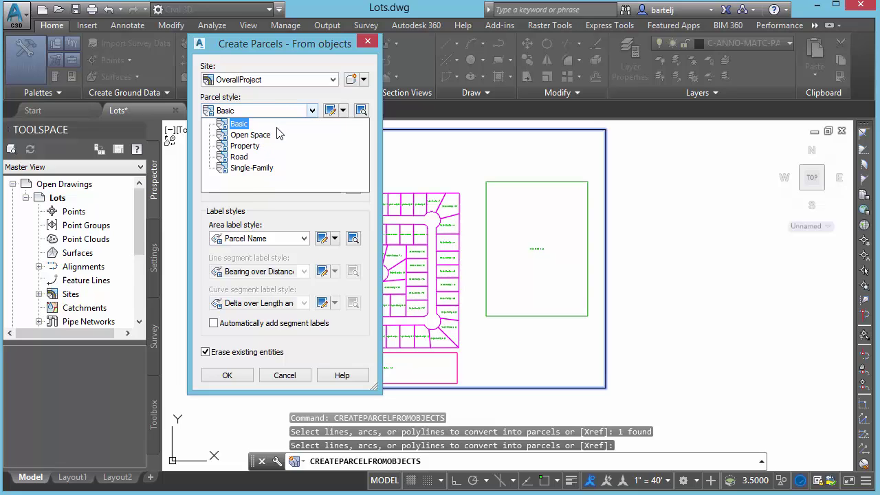
key("Down")
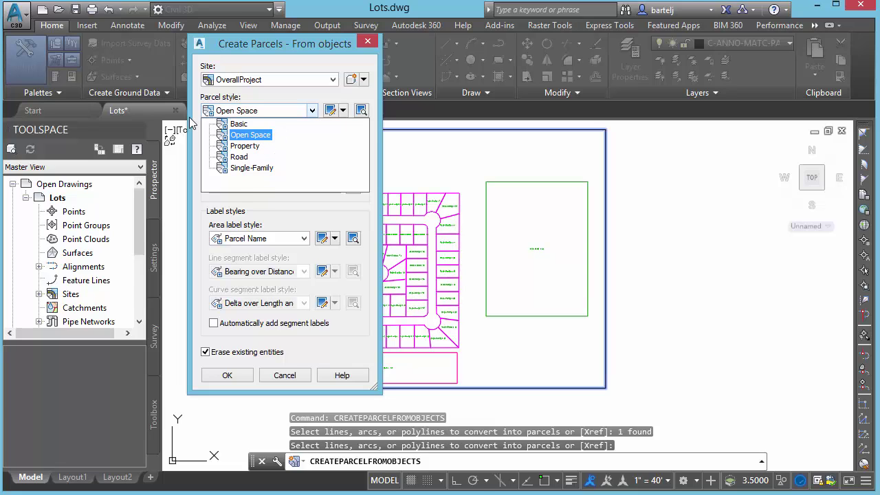
left_click(239, 146)
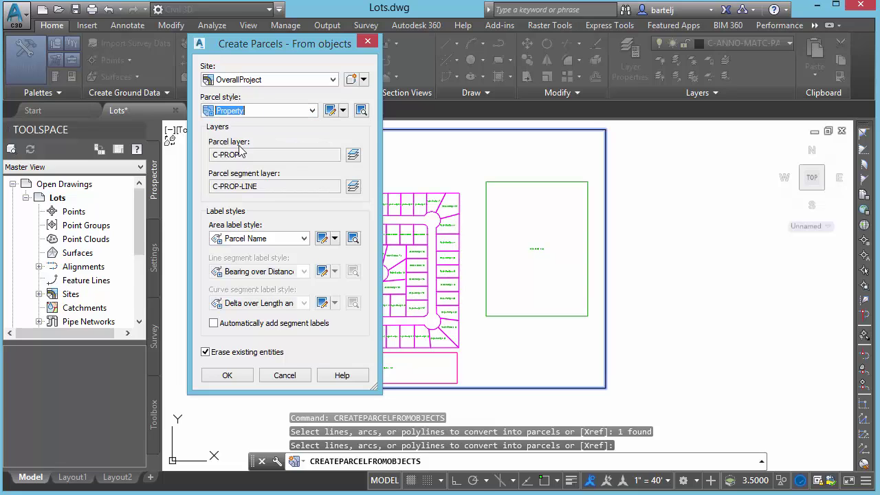
left_click(242, 379)
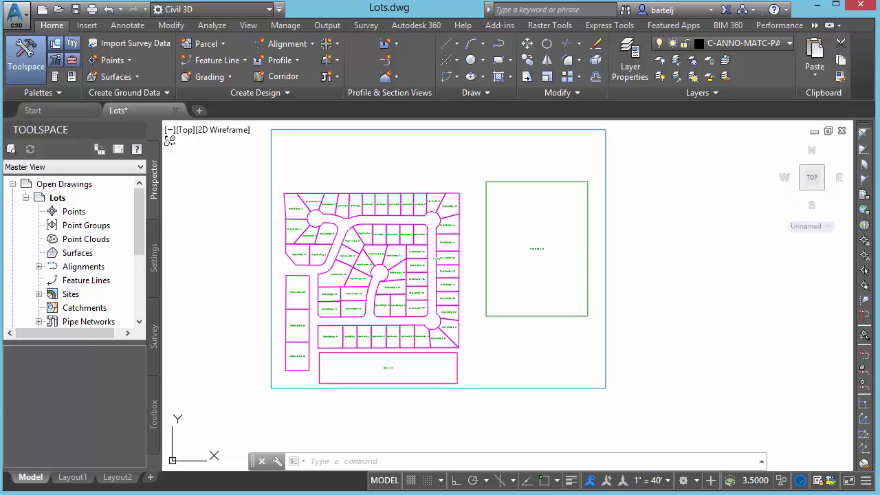
Step: Run the parcel Area_Report from the Toolbox and save it as CivilReport.xls
left_click(154, 396)
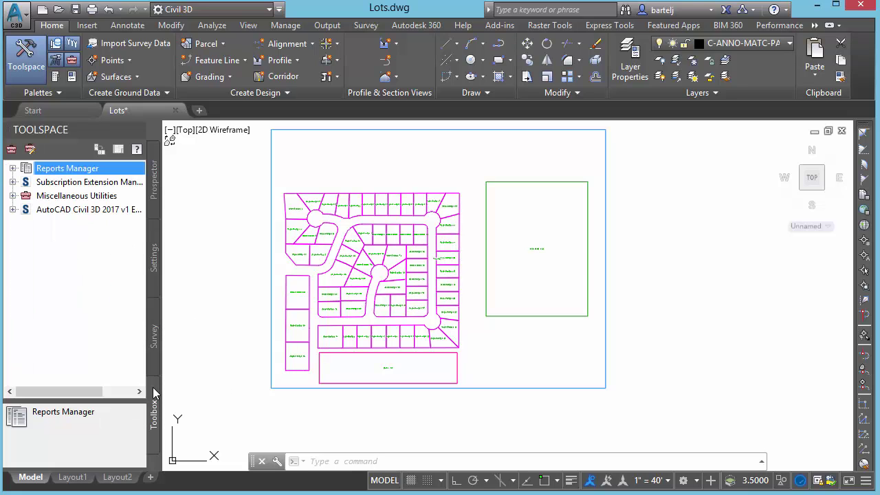
left_click(13, 169)
left_click(26, 210)
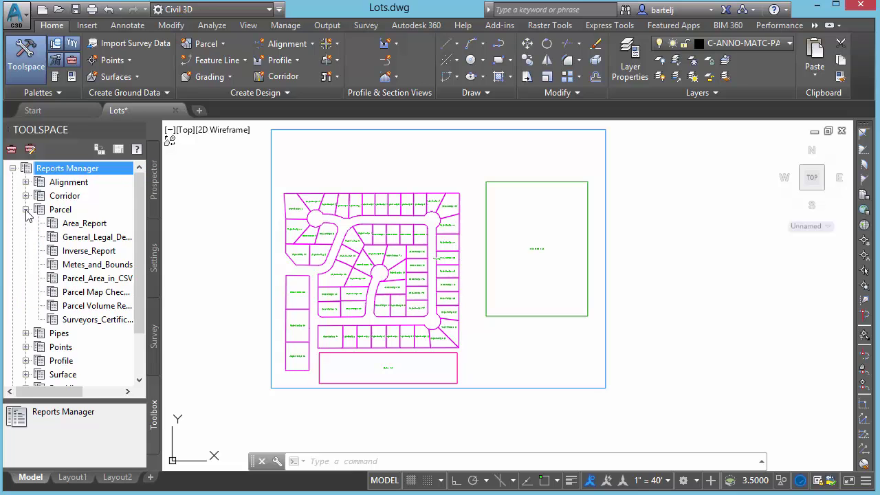
double_click(75, 225)
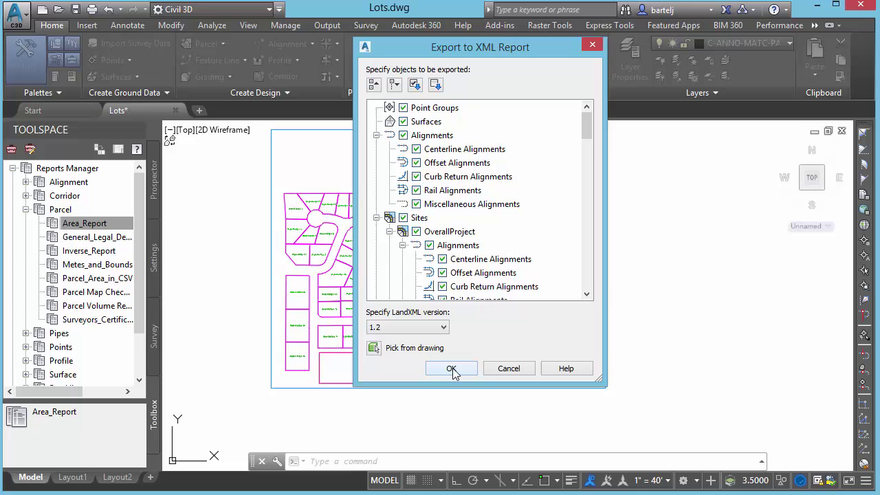
left_click(451, 369)
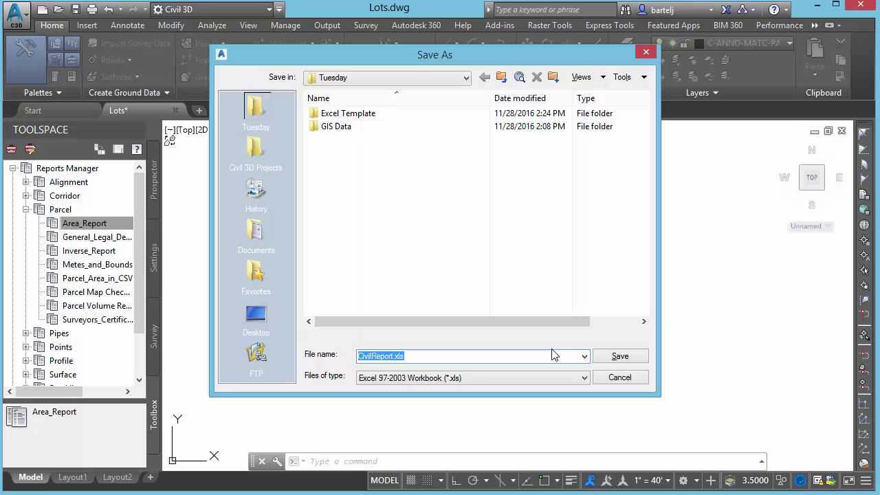
left_click(615, 356)
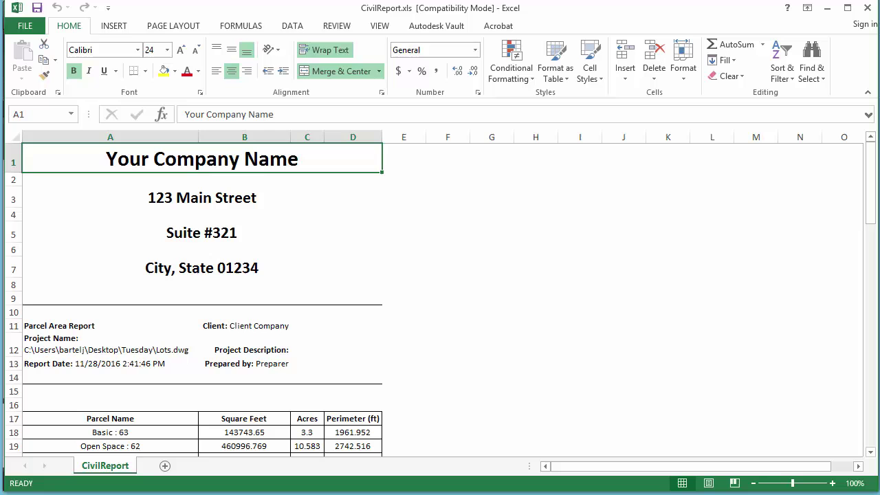
Step: Copy CivilReport cells A18:D81, Basic : 63 through Property : 1
left_click_drag(870, 198, 873, 252)
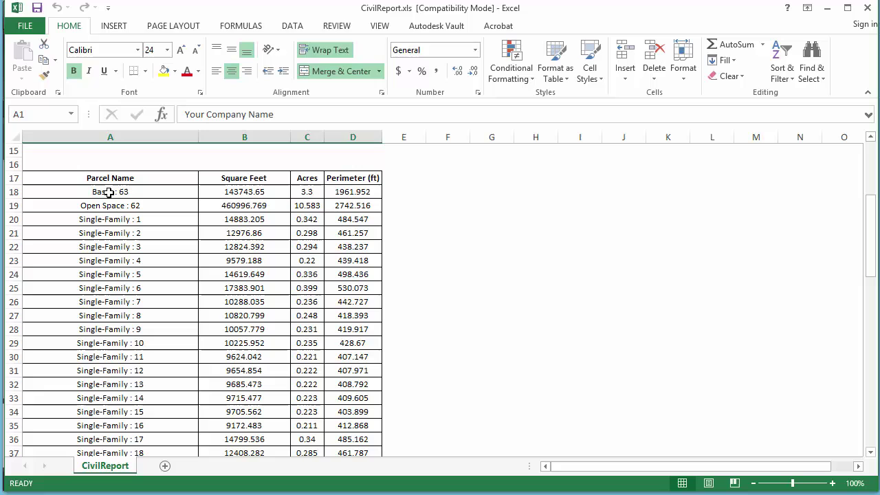
left_click_drag(103, 192, 335, 411)
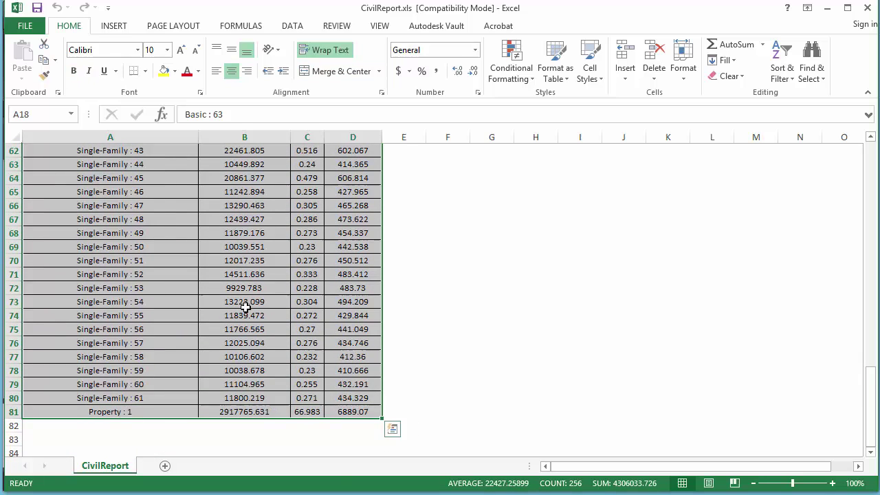
right_click(106, 226)
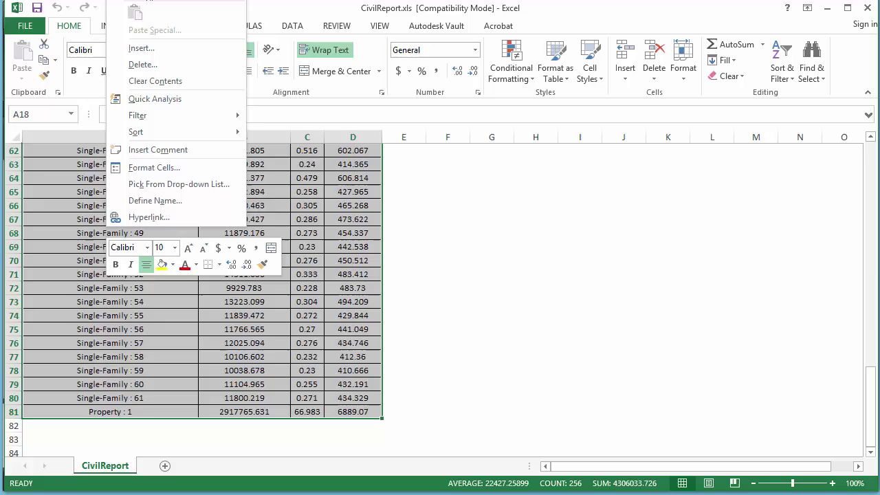
left_click(150, 11)
scroll(193, 296, "up", 18)
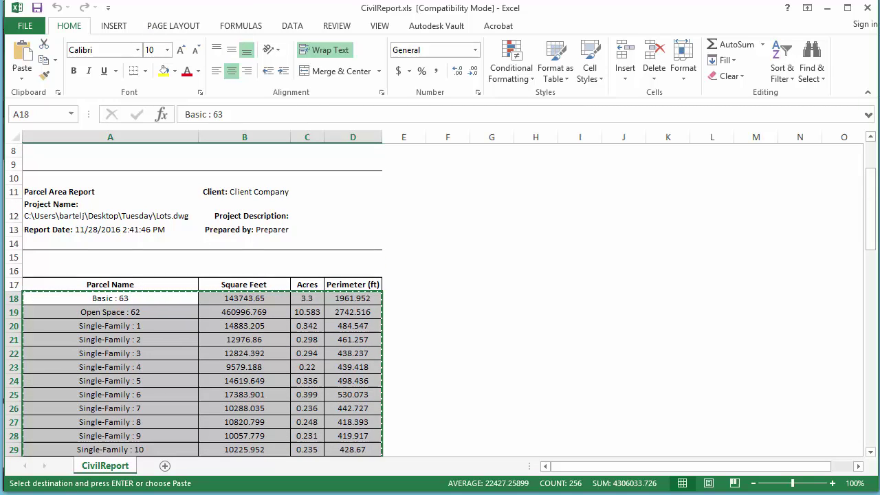
Step: Open Site Data Table.xlsx from recent workbooks and position its window over CivilReport
left_click(28, 29)
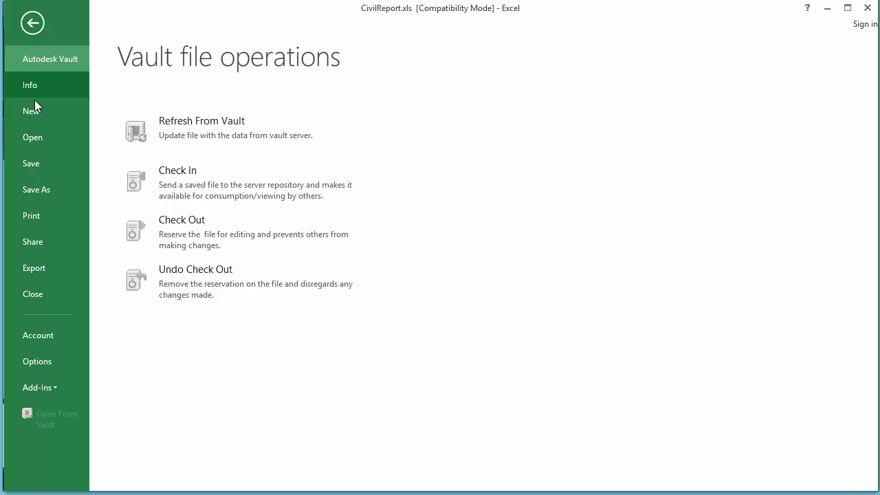
left_click(37, 137)
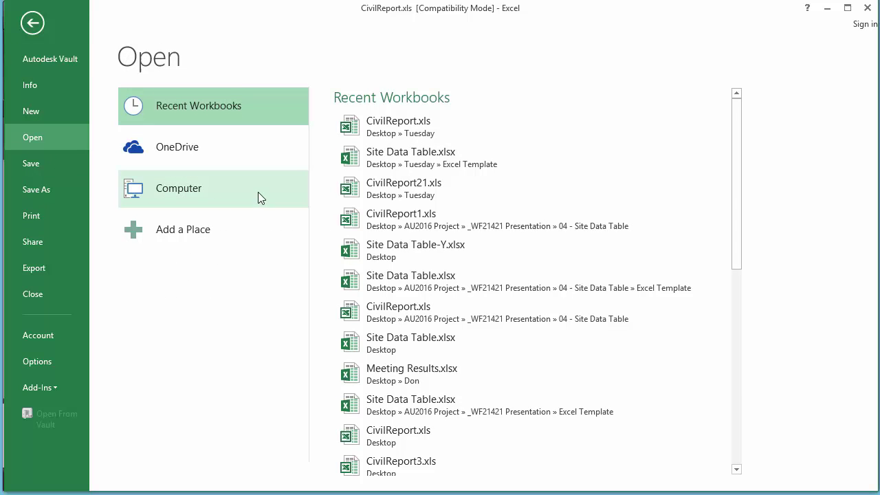
left_click(386, 155)
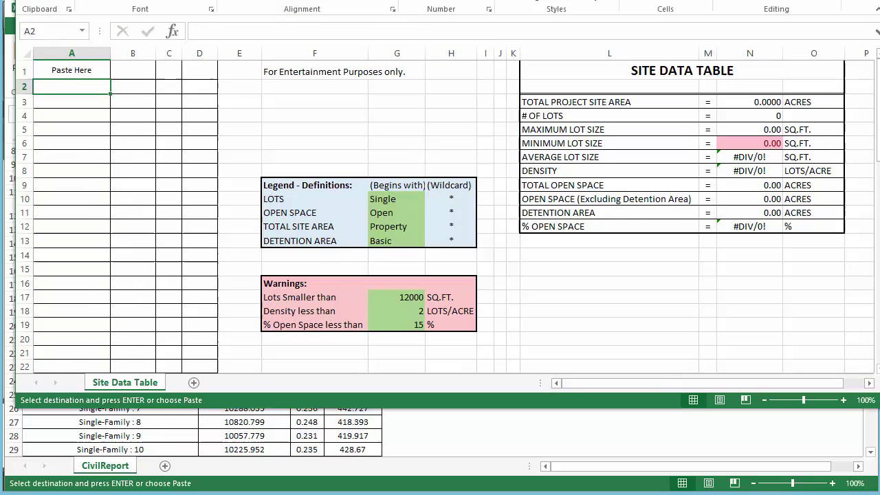
mouse_move(542, 0)
left_mouse_down()
mouse_move(519, 4)
mouse_move(533, 9)
left_mouse_up()
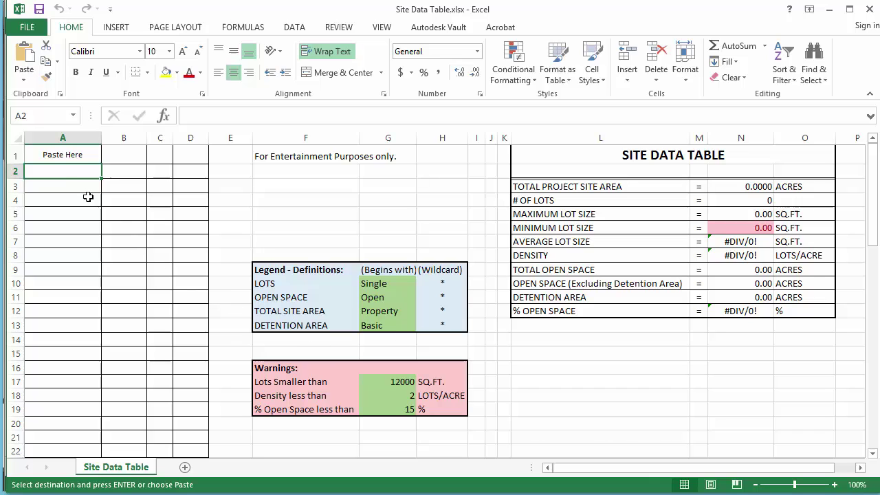
Step: Paste the parcel data at A1, giving 66.9827 acres, 61 lots and 20.73% open space
left_click(37, 156)
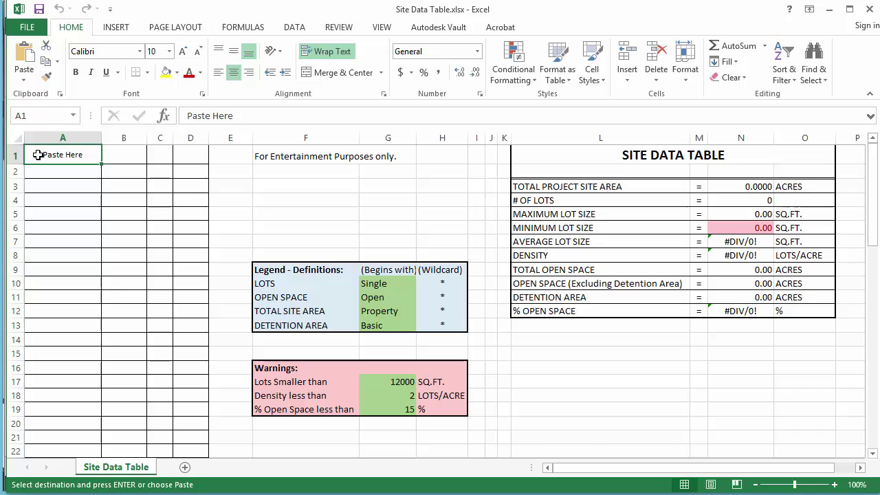
right_click(37, 156)
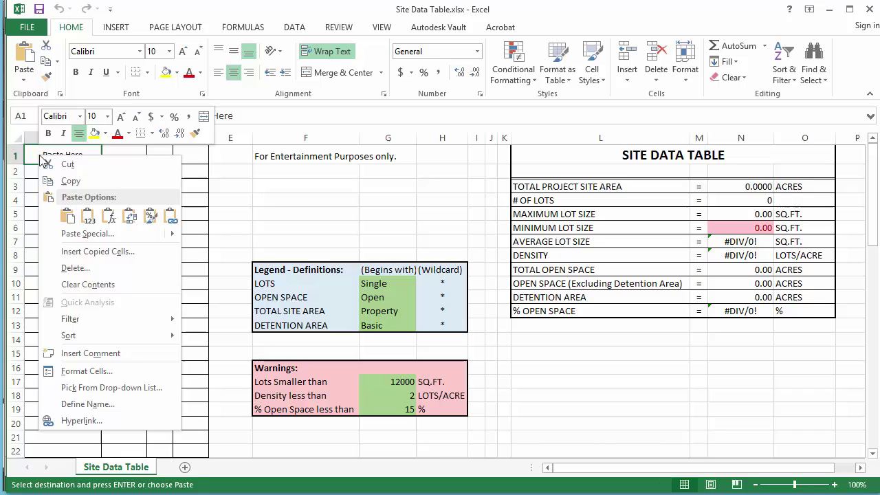
left_click(67, 216)
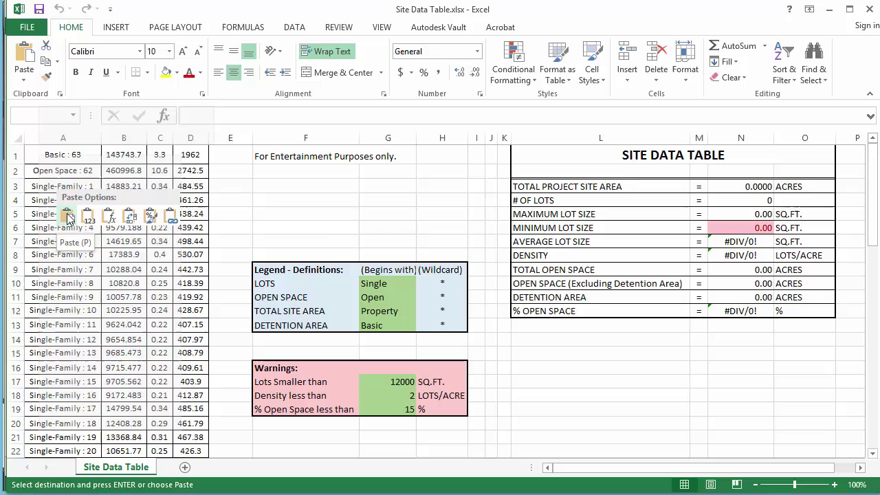
left_click(67, 217)
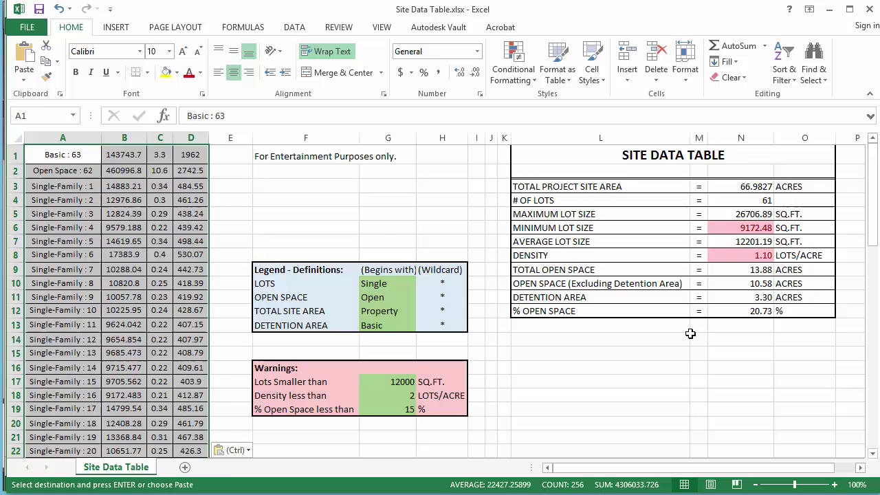
left_click(683, 350)
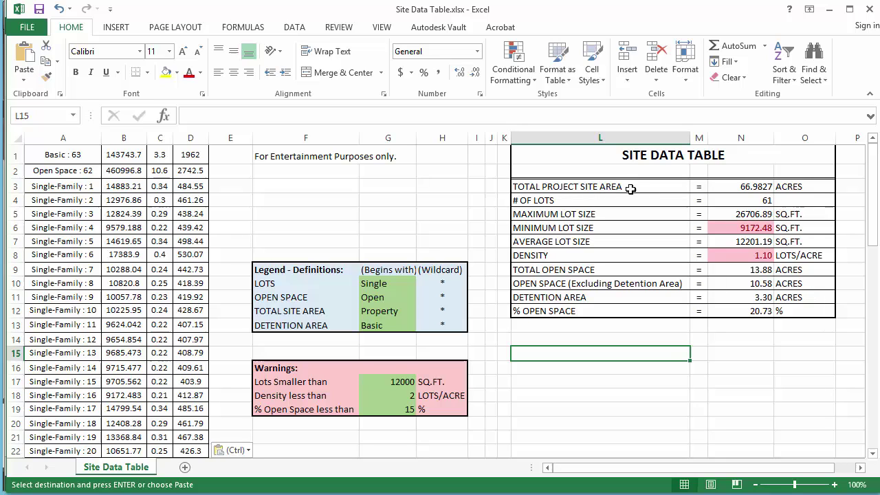
left_click(742, 190)
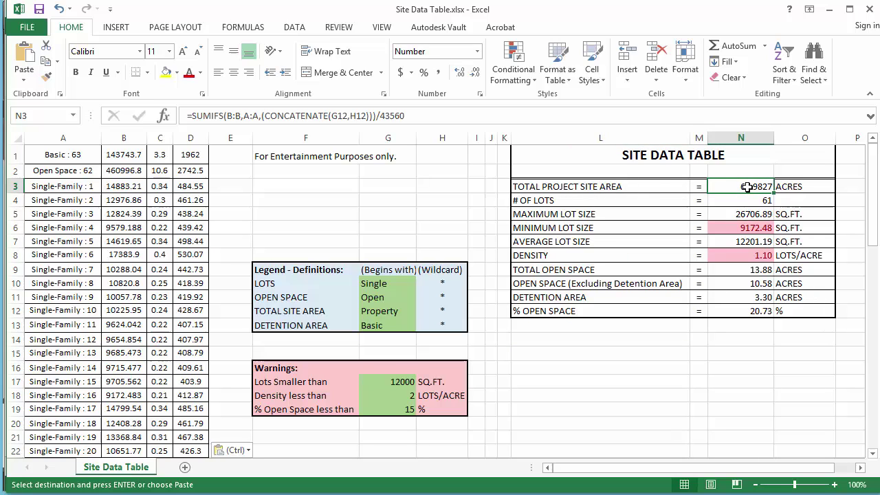
left_click(310, 115)
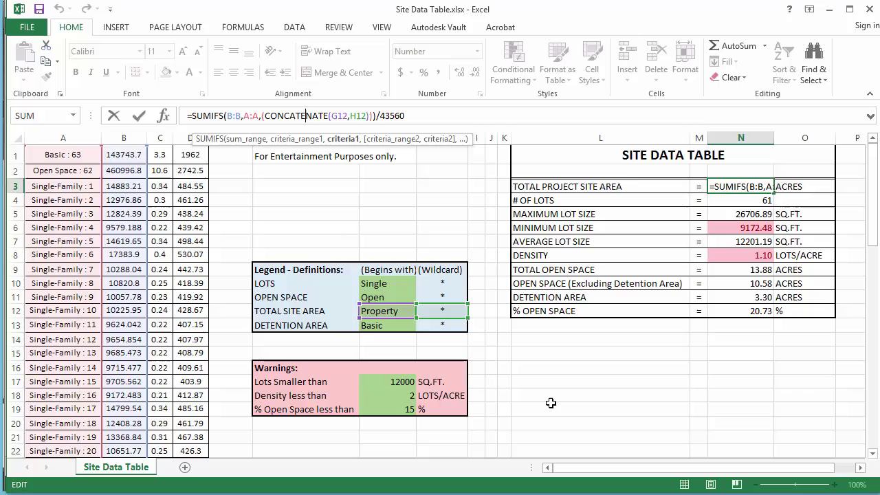
key("ctrl+Return")
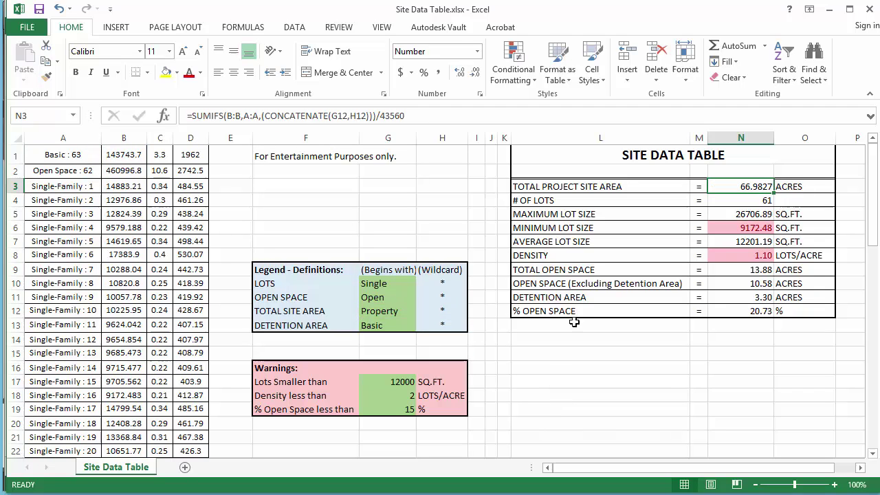
left_click(752, 199)
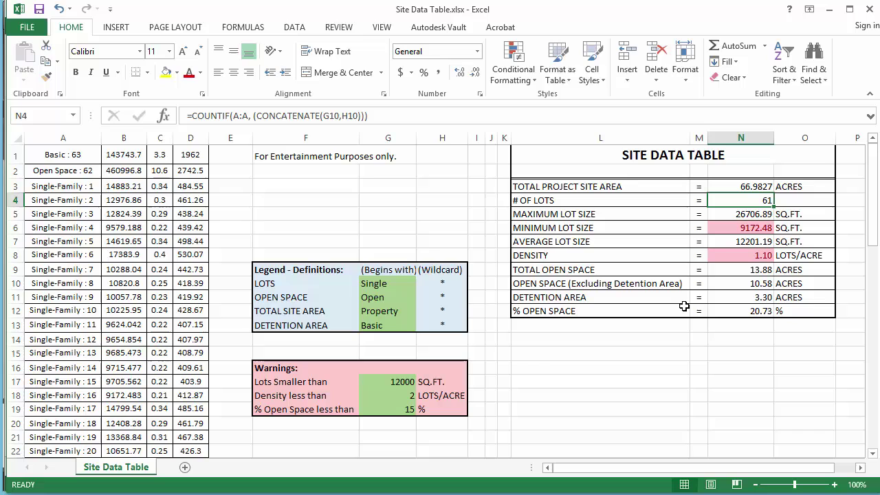
left_click(287, 116)
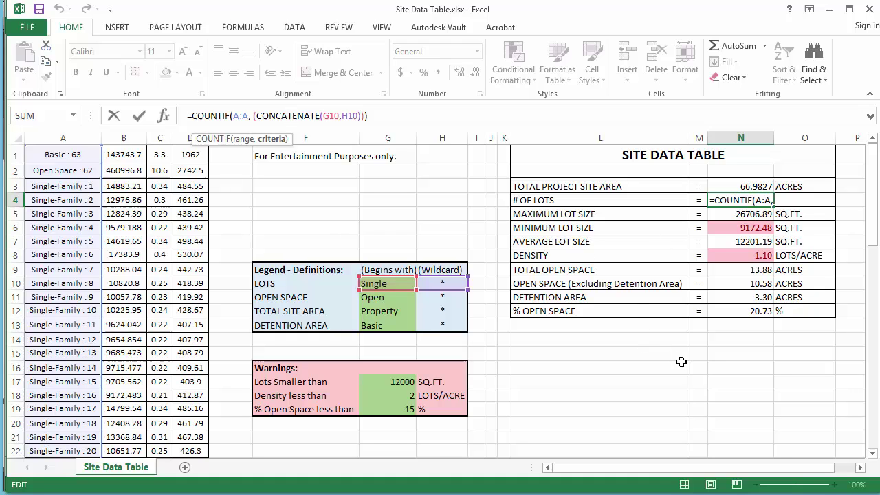
key("ctrl+Return")
left_click(746, 216)
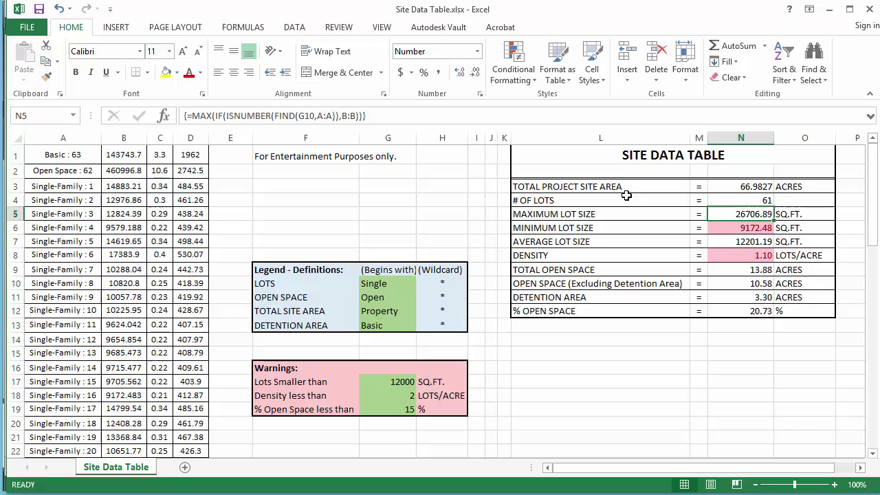
left_click(266, 117)
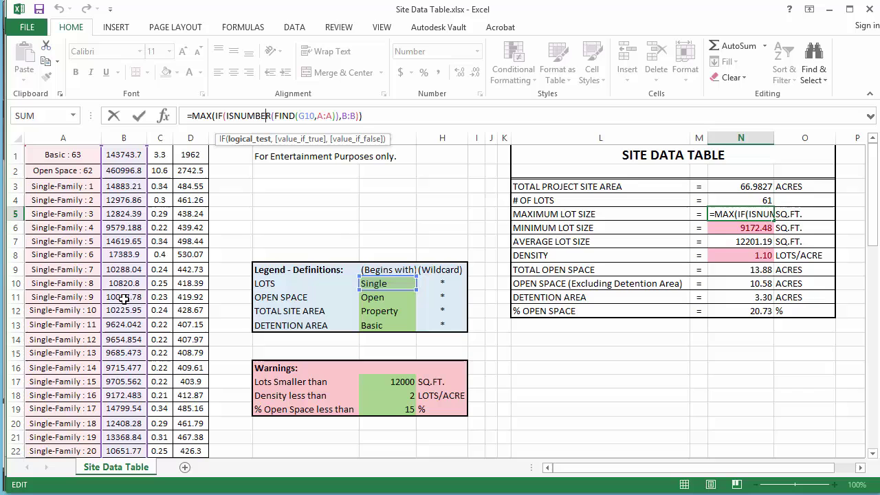
key("ctrl+shift+Return")
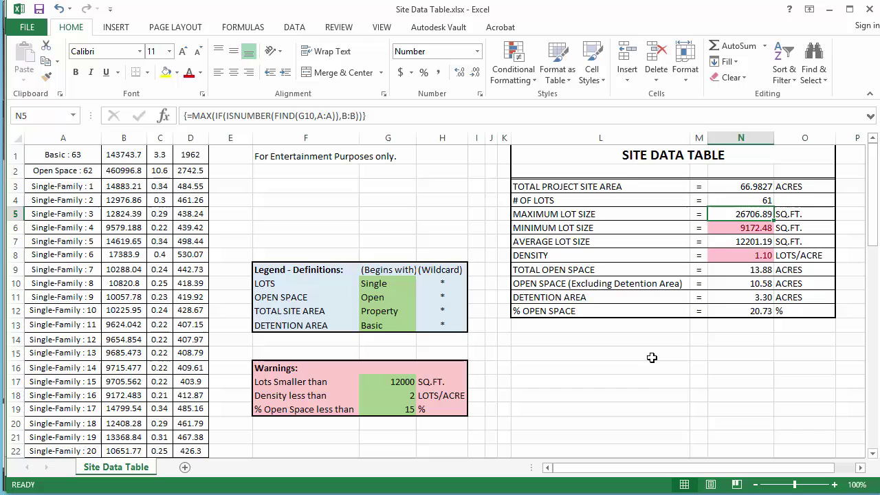
left_click(394, 383)
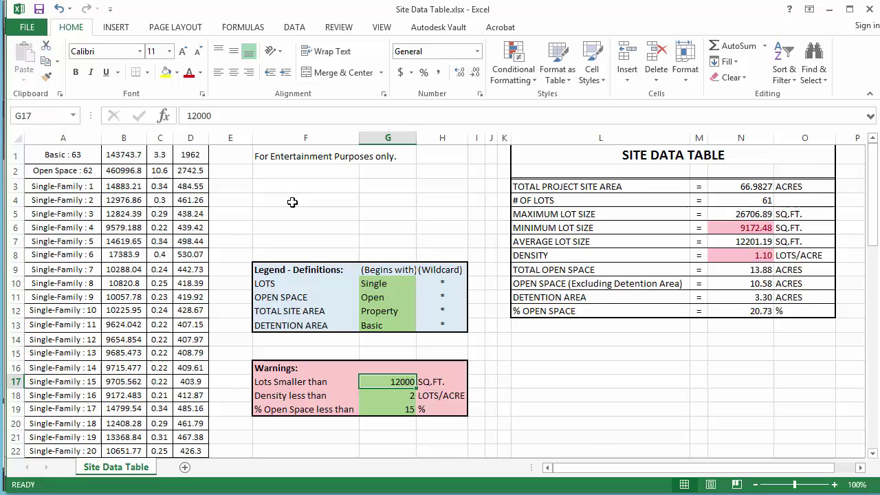
Step: Save the workbook as Project Y SDT.xlsx in the Tuesday folder
left_click(27, 27)
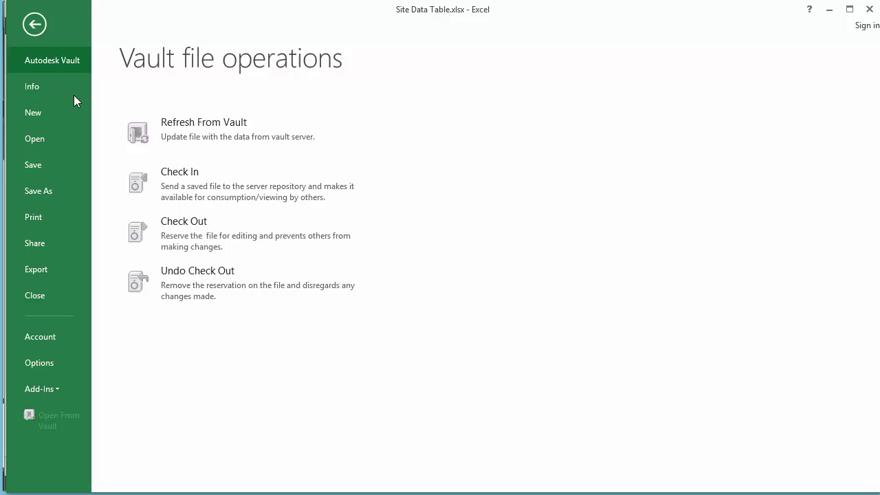
left_click(48, 190)
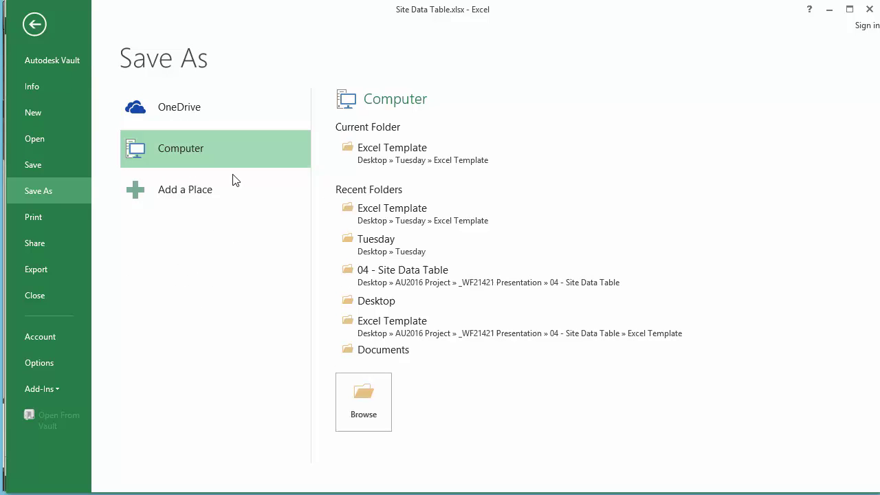
left_click(366, 243)
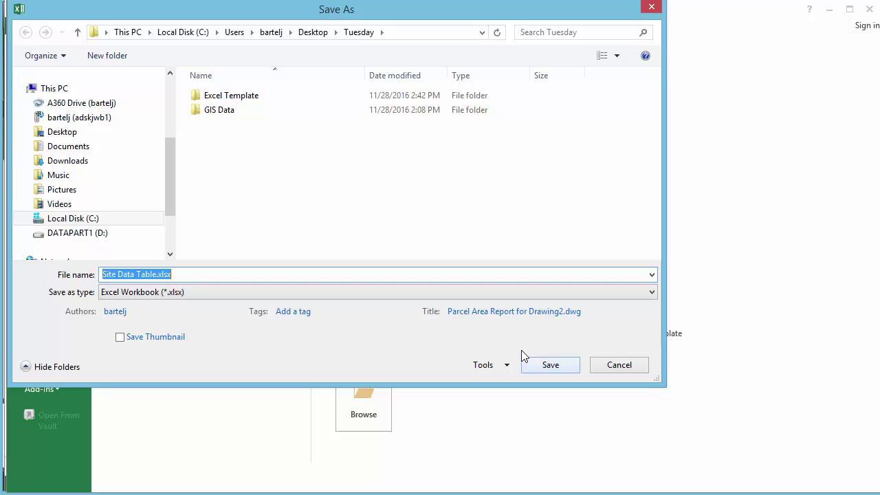
left_click(158, 273)
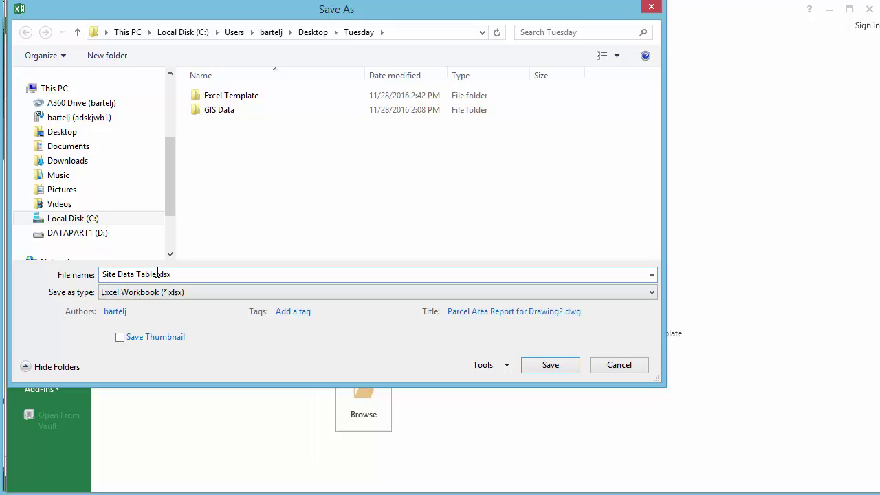
left_click_drag(158, 273, 86, 282)
type("Project Y SDT")
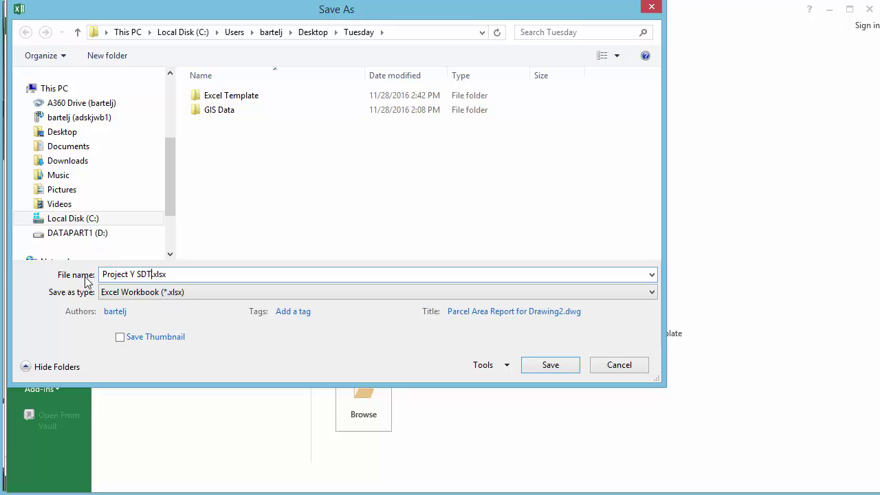
left_click(550, 365)
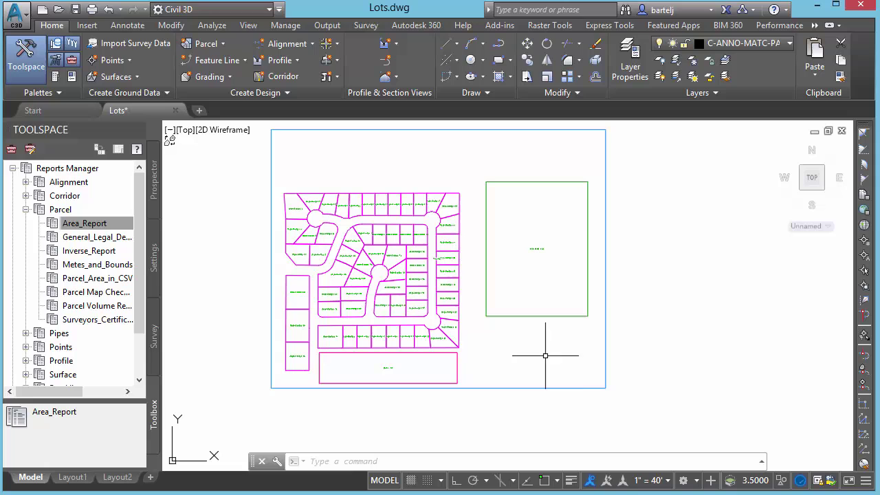
Step: Start a TABLE from a new Excel data link 'Site Data' to Project Y SDT.xlsx
middle_click_drag(644, 291, 568, 312)
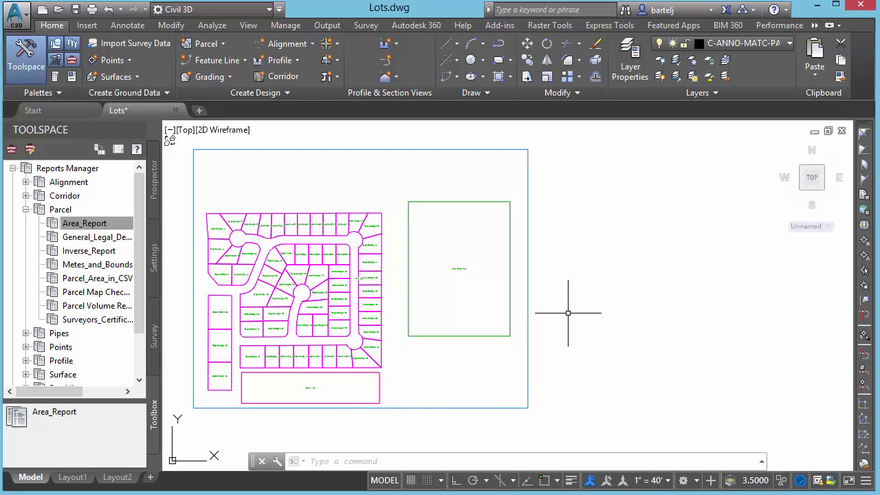
type("table")
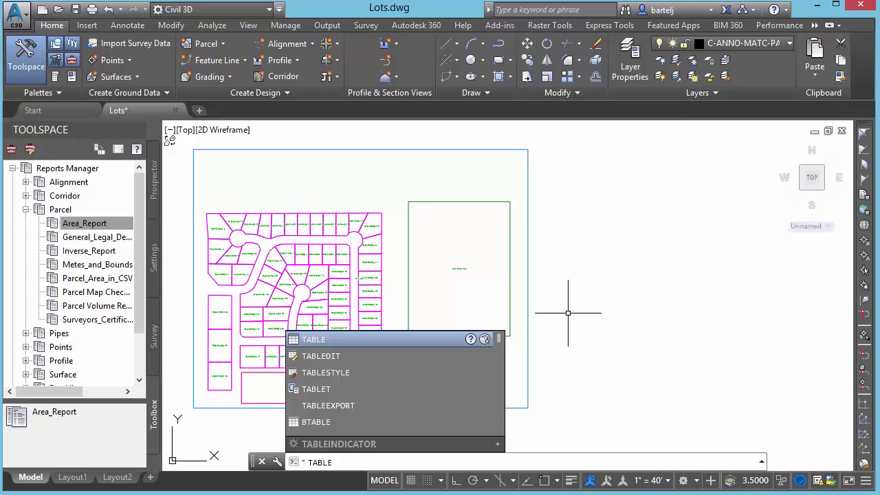
key("Return")
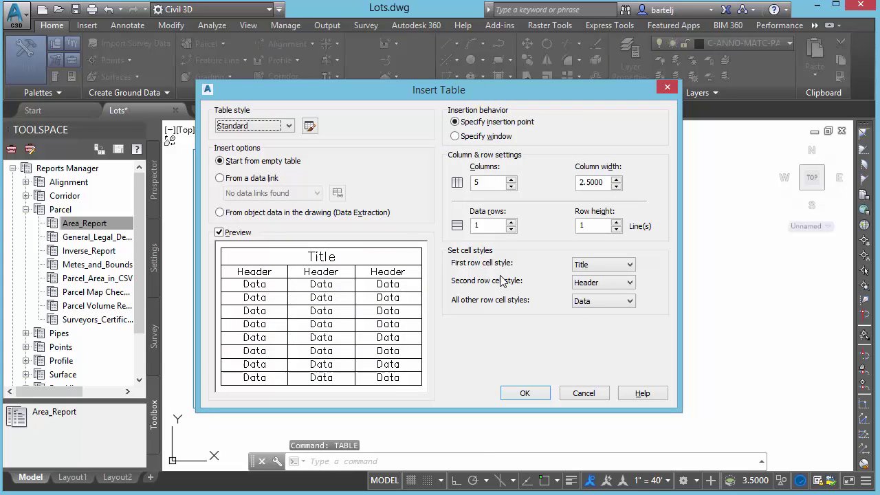
left_click(220, 179)
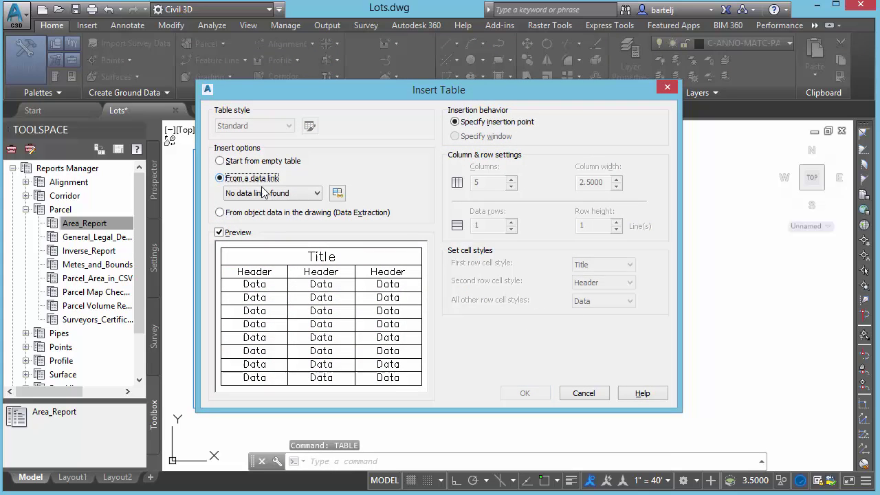
left_click(338, 195)
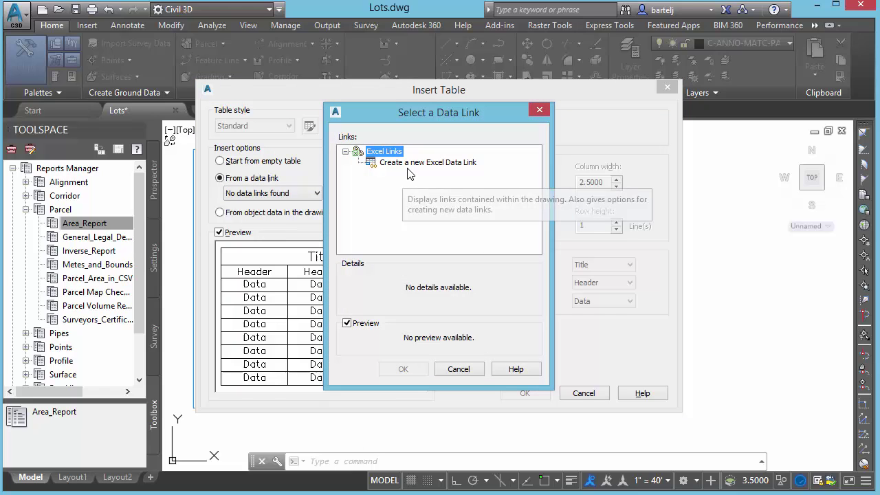
left_click(399, 164)
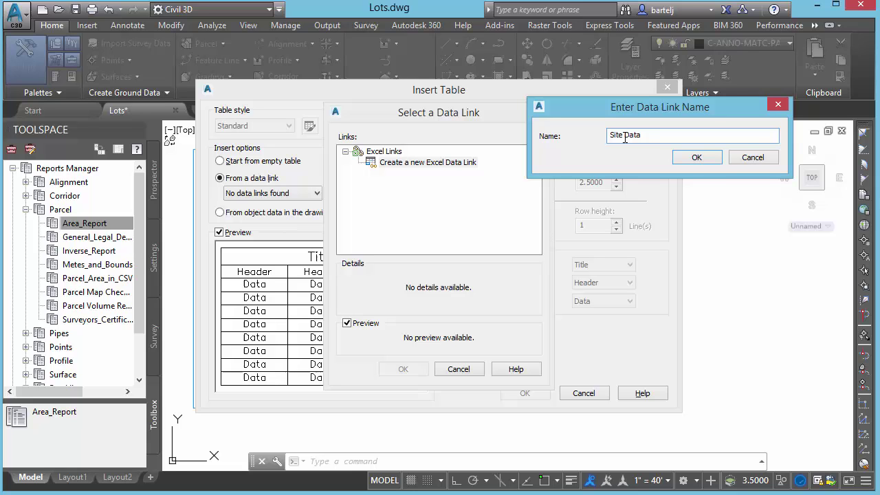
left_click(694, 158)
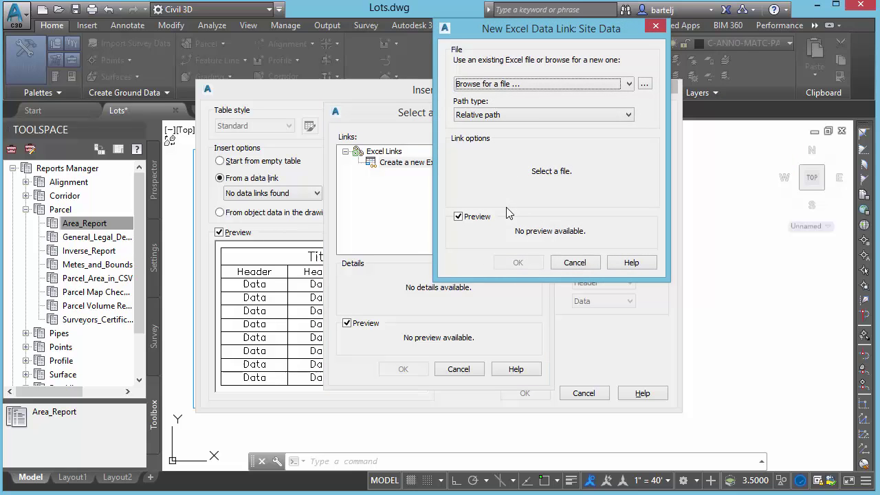
left_click(644, 84)
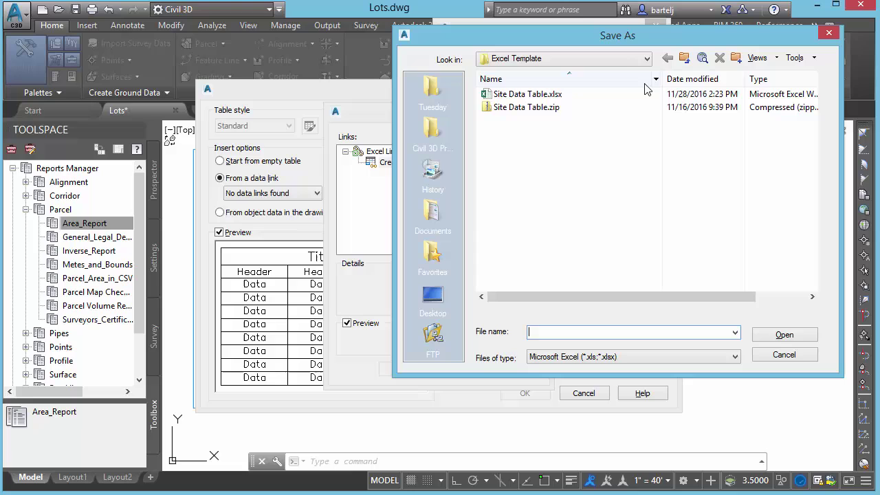
left_click(441, 102)
left_click(516, 135)
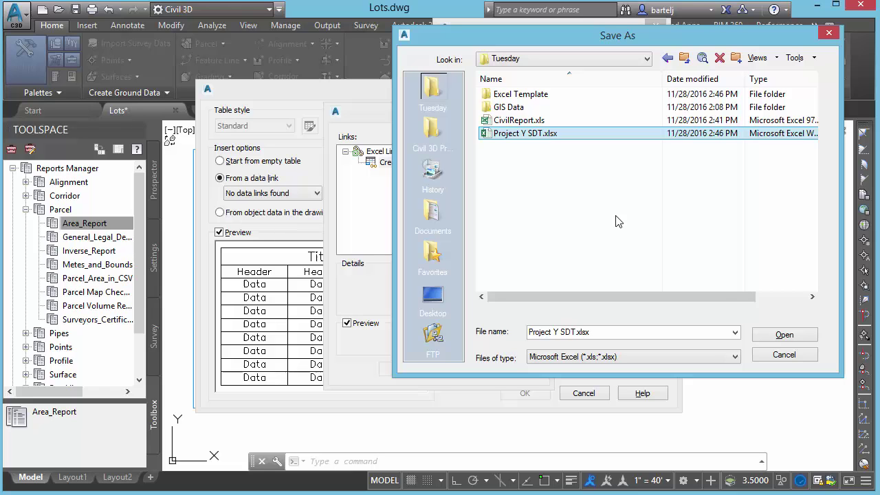
left_click(784, 336)
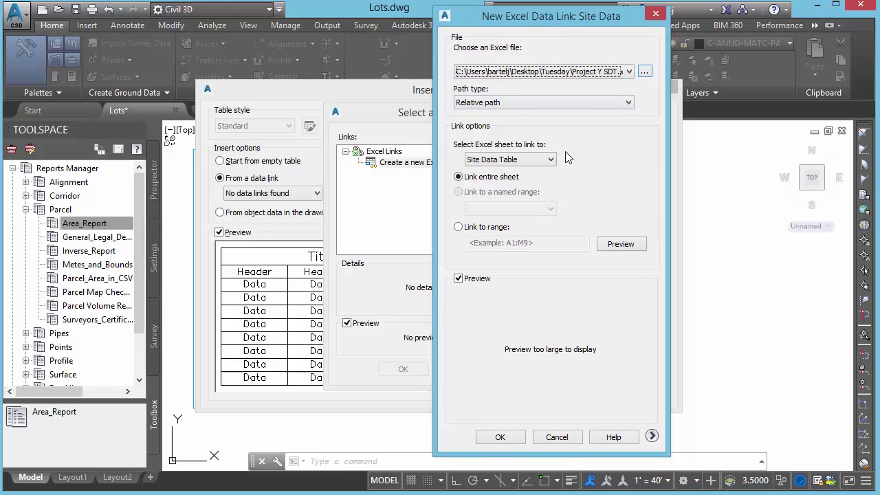
Step: Limit the Site Data link to range L1:O12 and insert the linked table
left_click(458, 227)
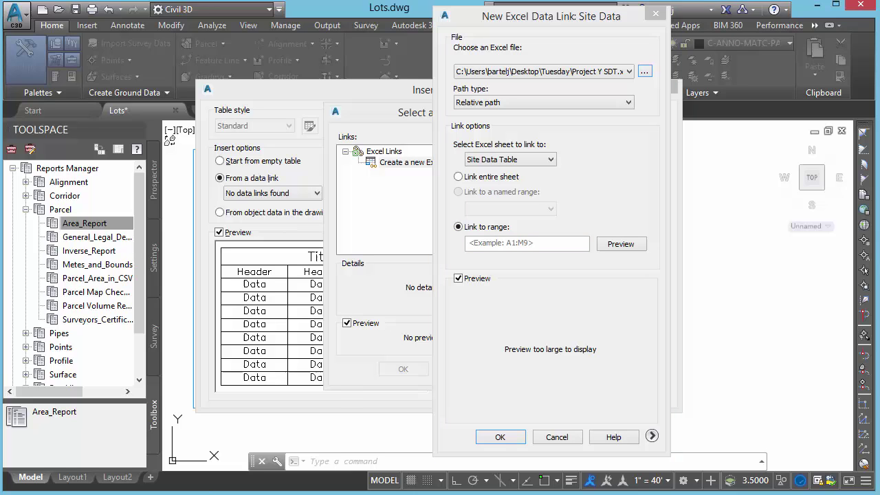
mouse_move(208, 492)
left_click(220, 457)
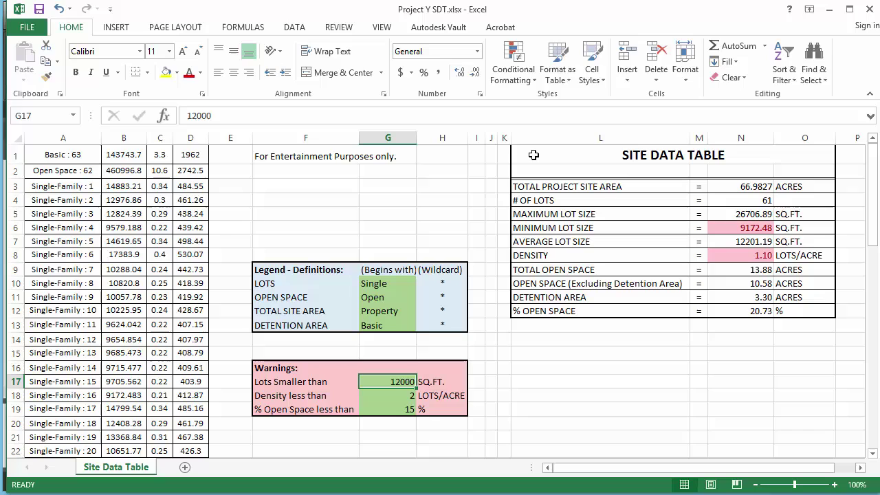
left_click(802, 312)
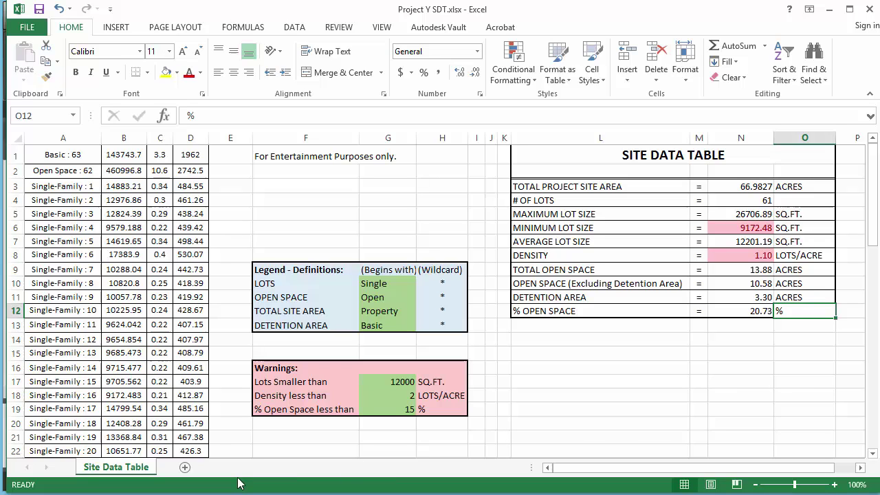
key("alt+Tab")
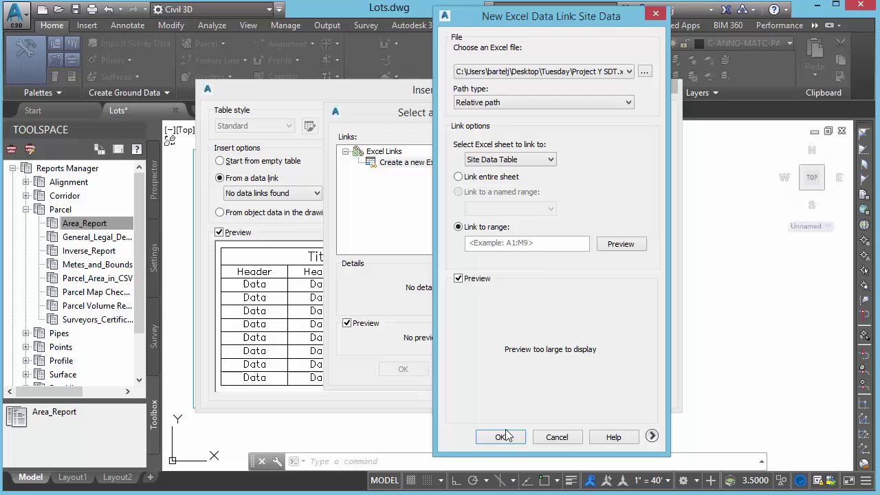
left_click(510, 243)
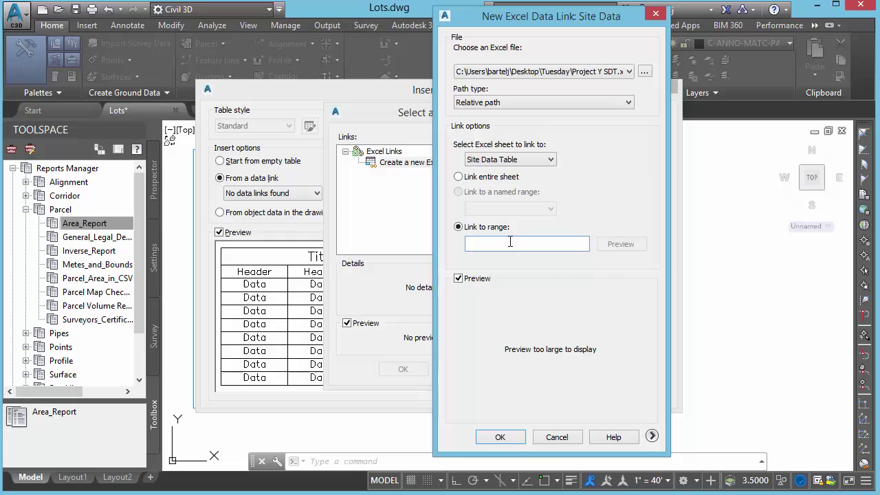
type("L1:O12")
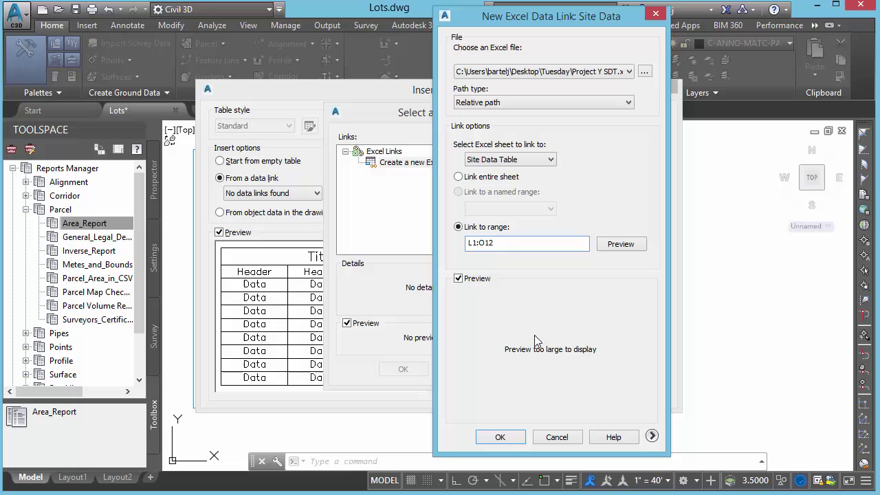
left_click(501, 437)
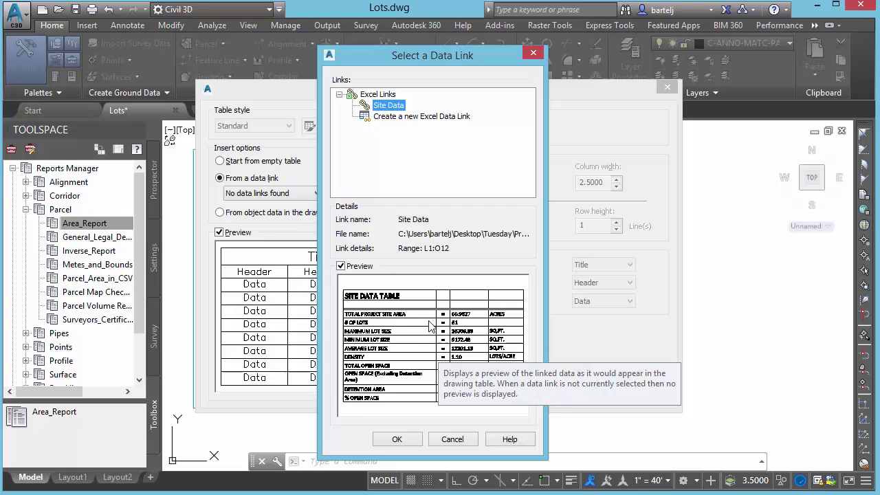
left_click(397, 439)
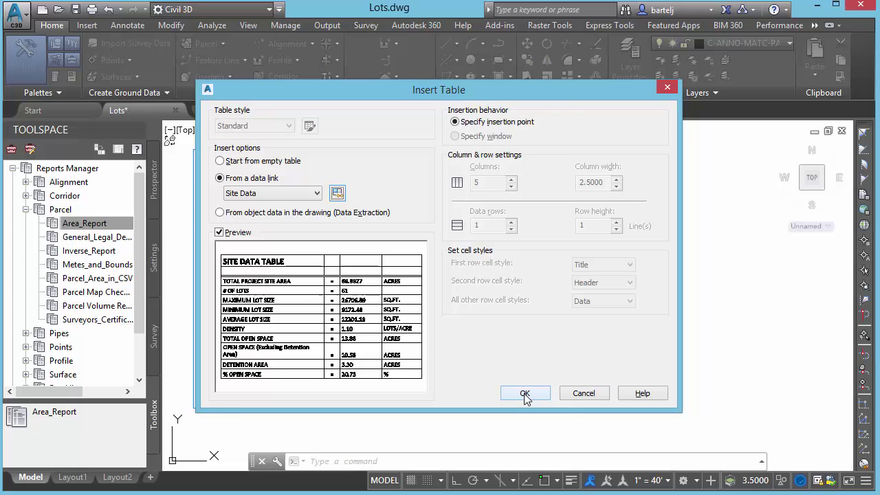
left_click(525, 395)
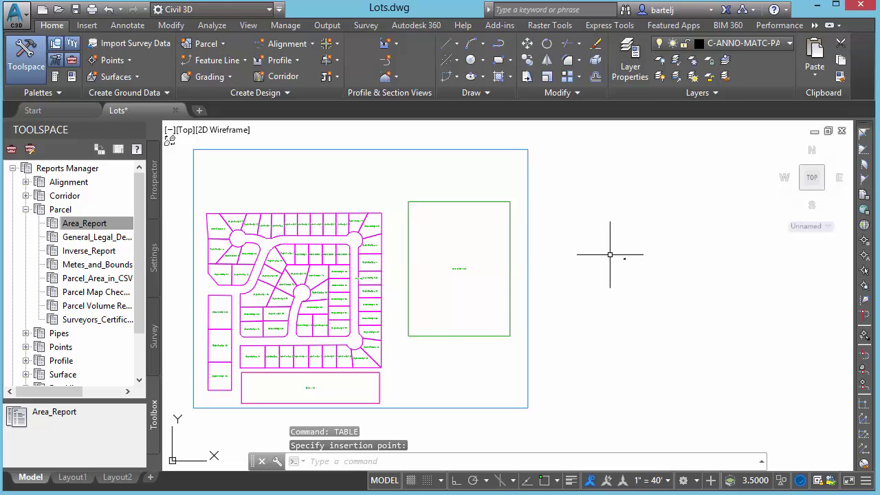
Step: Split the drawing into two vertical viewports and fit the SITE DATA TABLE in the right one
left_click(170, 130)
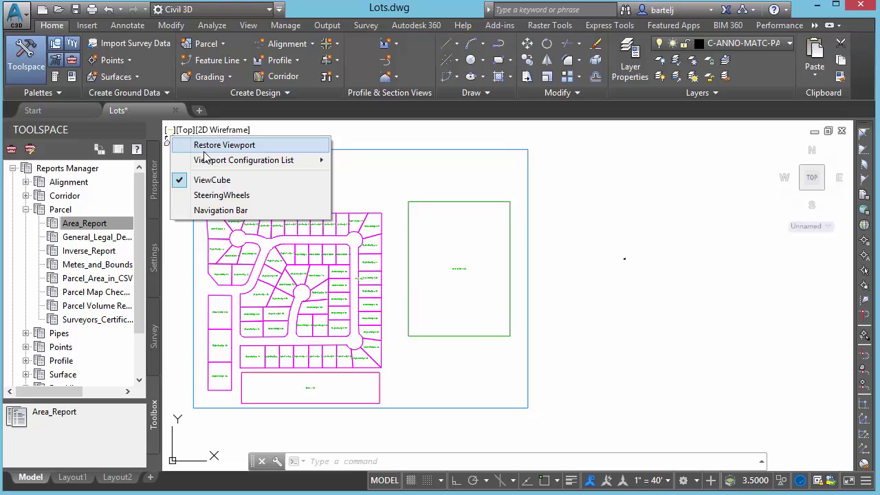
mouse_move(280, 163)
left_click(366, 196)
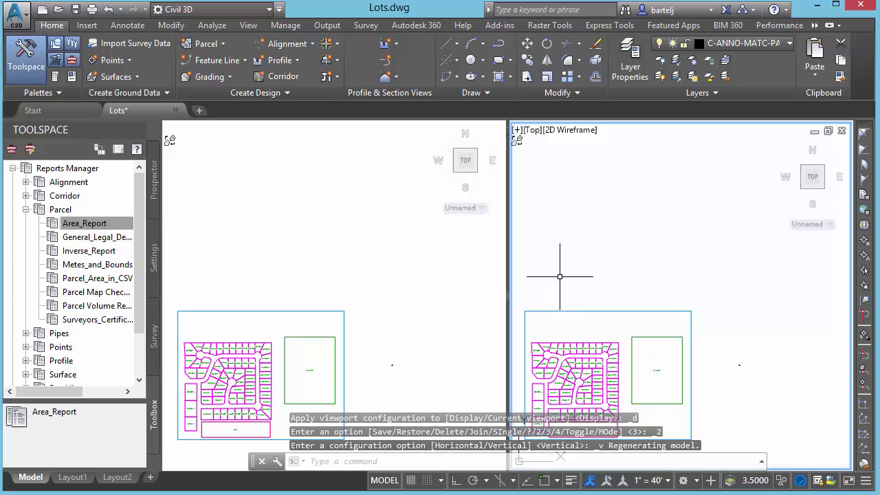
scroll(723, 370, "down", 5)
scroll(757, 342, "up", 8)
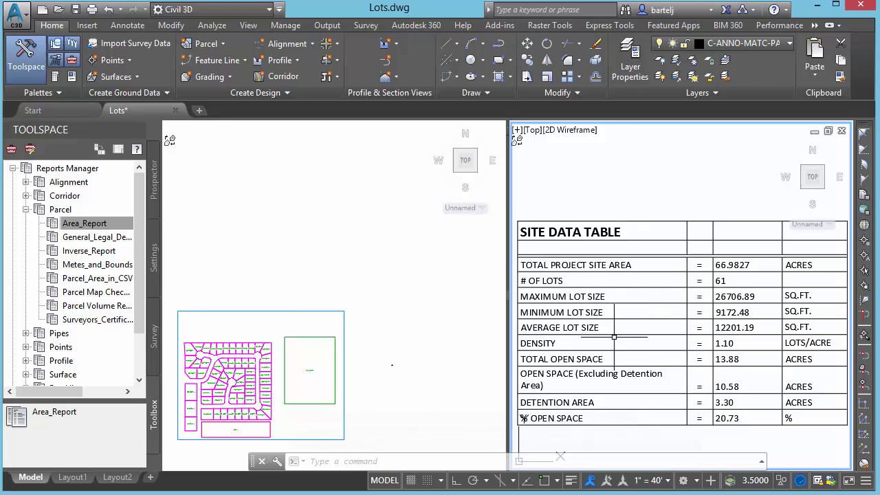
left_click_drag(507, 258, 443, 258)
middle_click_drag(658, 331, 640, 307)
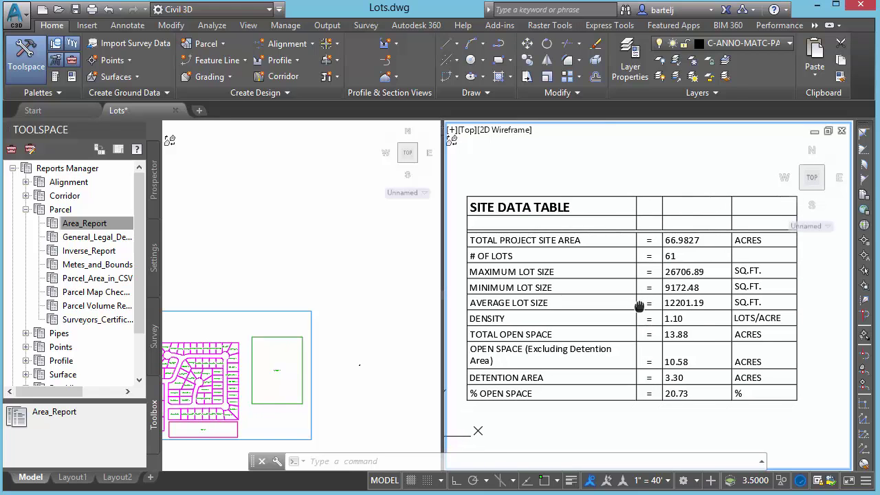
Step: Set value cells C3–C12 of the SITE DATA TABLE to Middle Center alignment
left_click(712, 392)
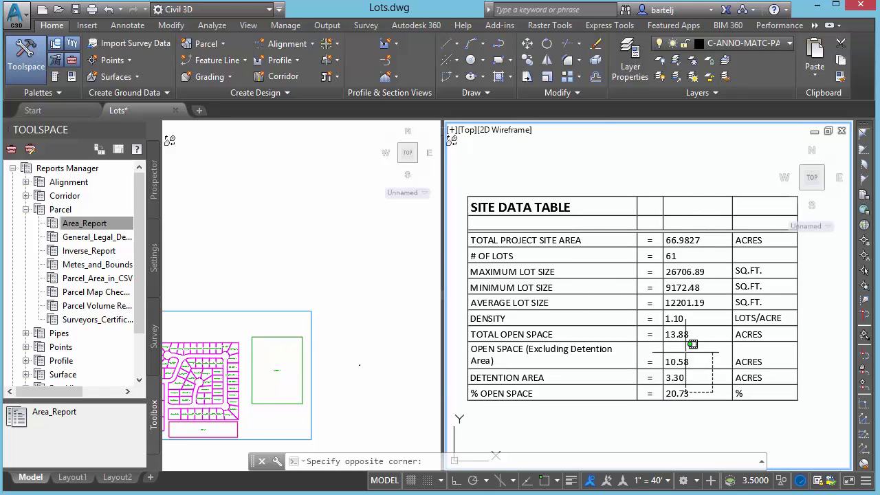
left_click(694, 235)
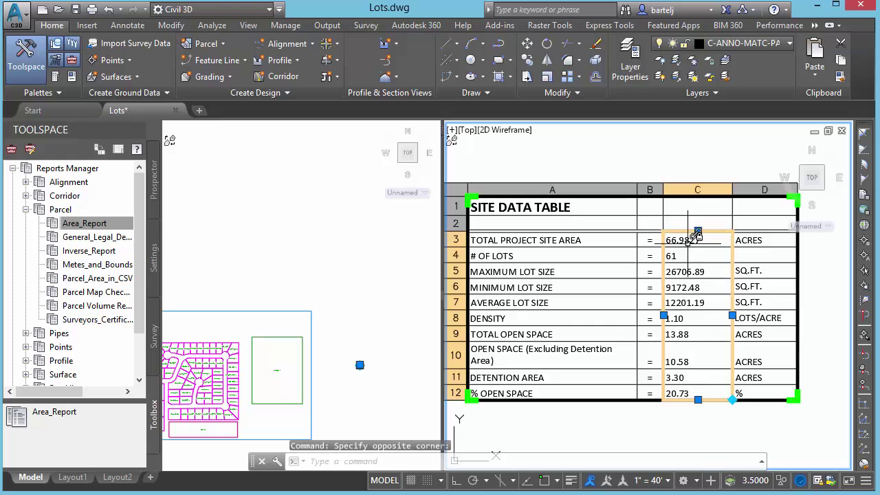
right_click(703, 294)
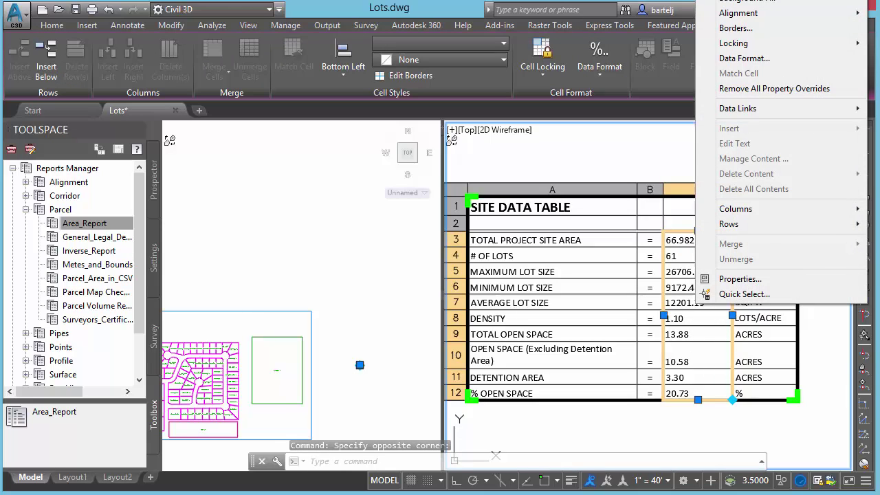
mouse_move(789, 15)
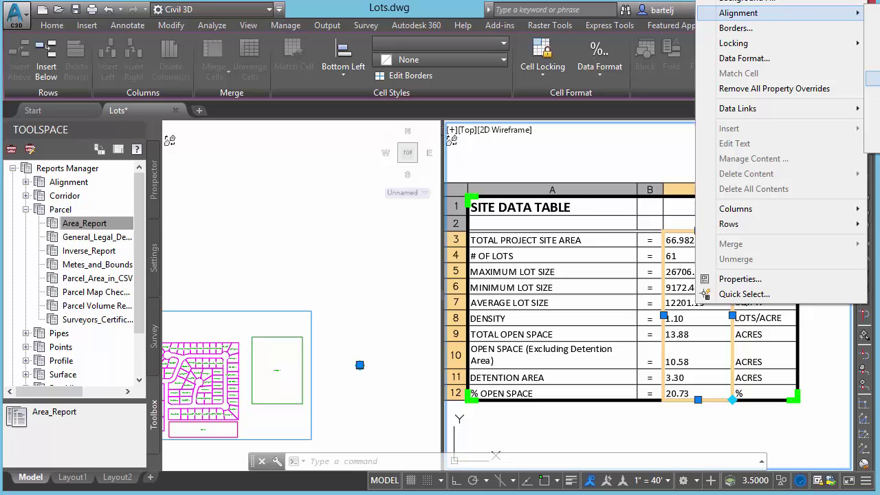
left_click(872, 78)
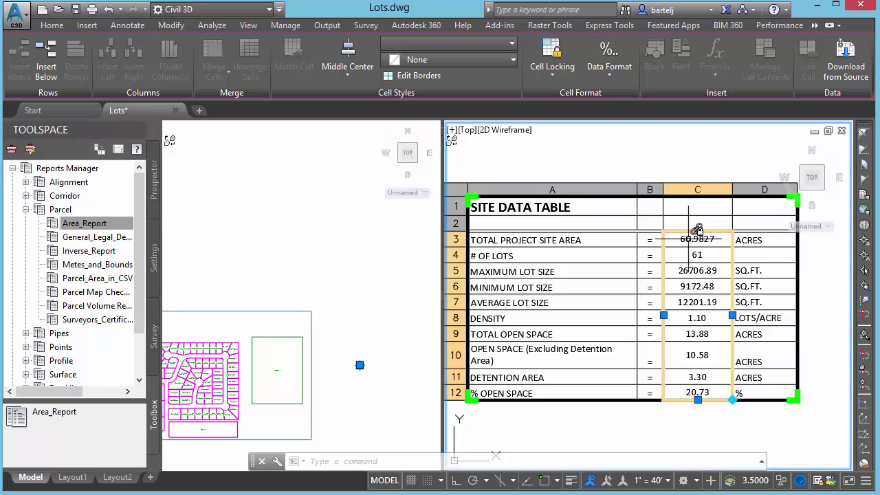
left_click(644, 435)
key("Escape")
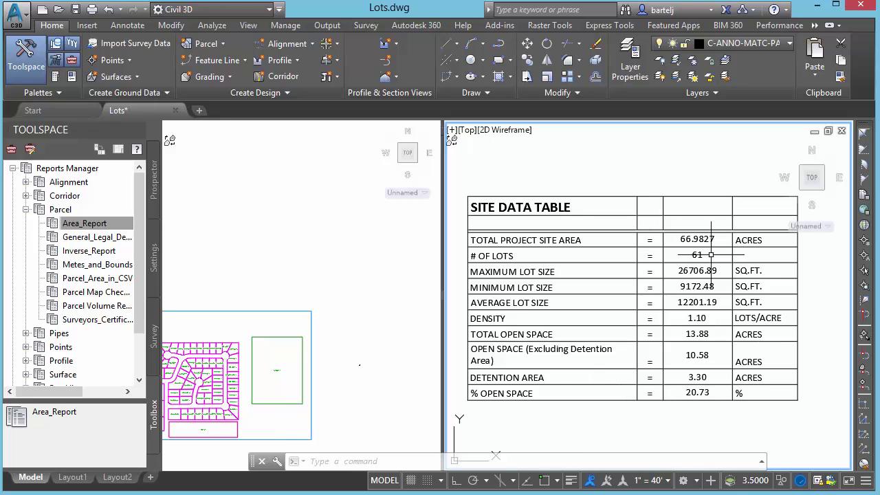
Step: Move the site boundary's top-right corner grip slightly lower
left_click(546, 323)
key("Escape")
left_click(337, 340)
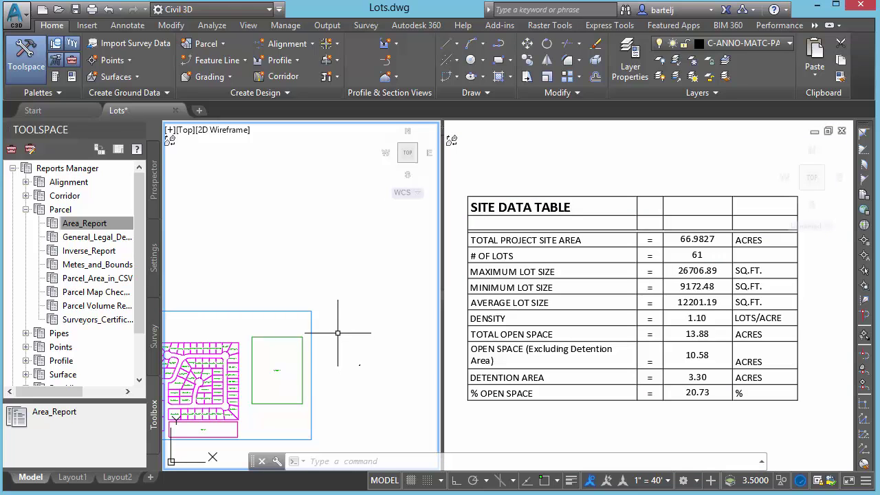
middle_click_drag(328, 334, 382, 284)
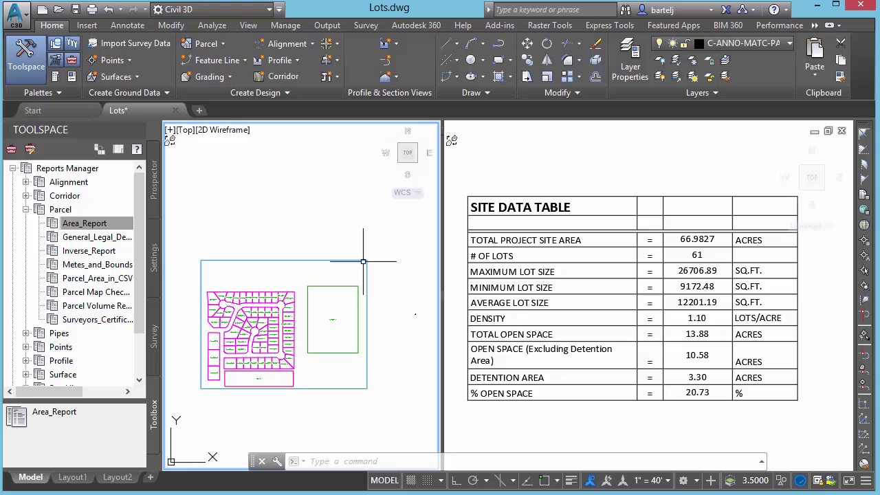
left_click(367, 260)
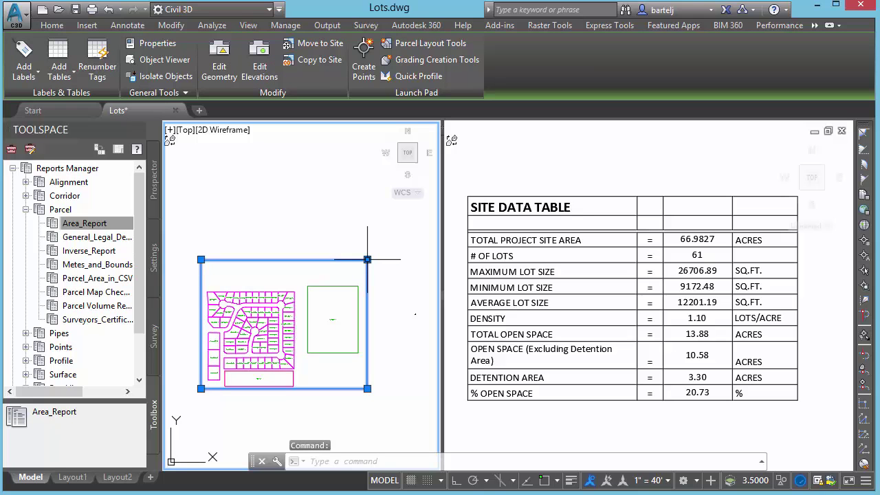
left_click(368, 260)
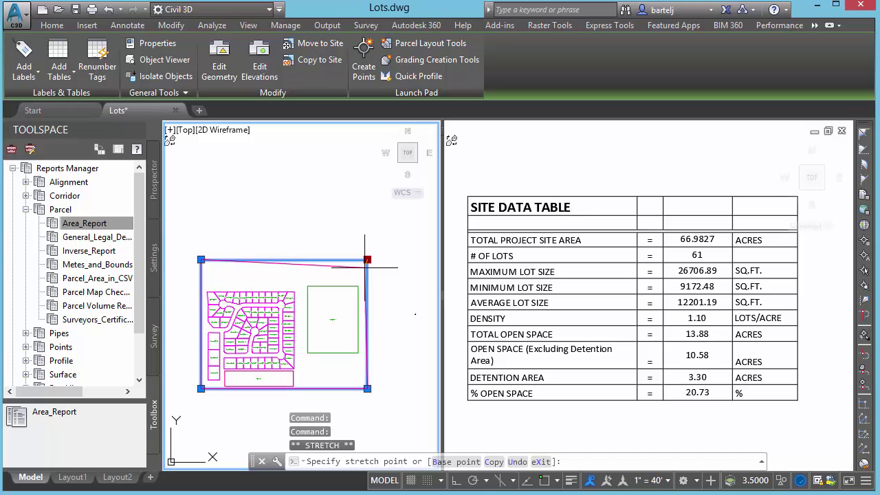
left_click(358, 289)
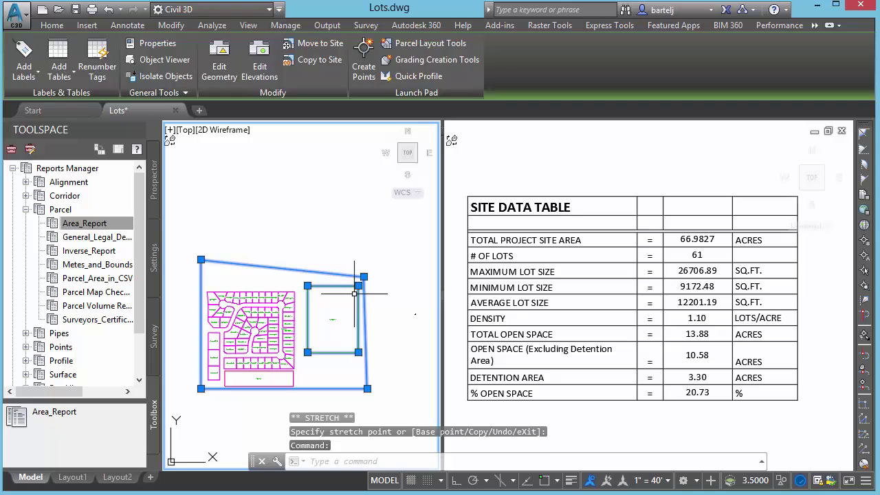
Step: Pull the green inner parcel's top-right corner inward and top-left corner down
left_click(334, 285)
left_click(358, 285)
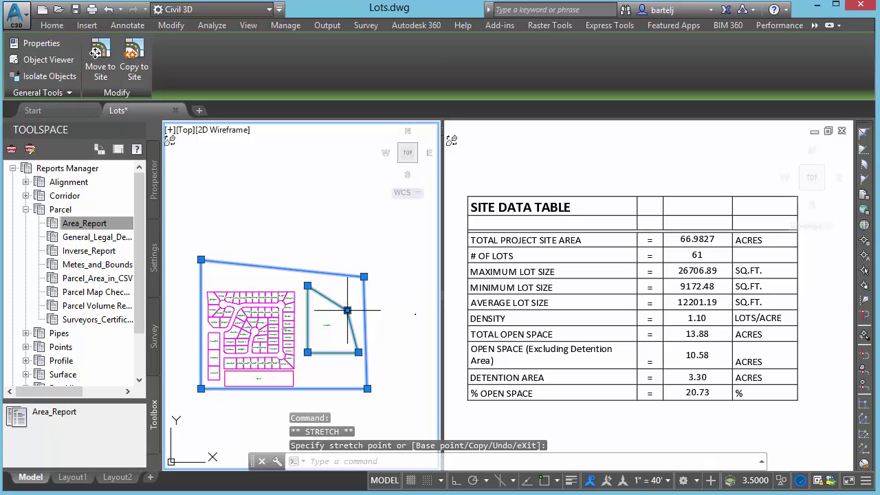
left_click(347, 311)
left_click(308, 285)
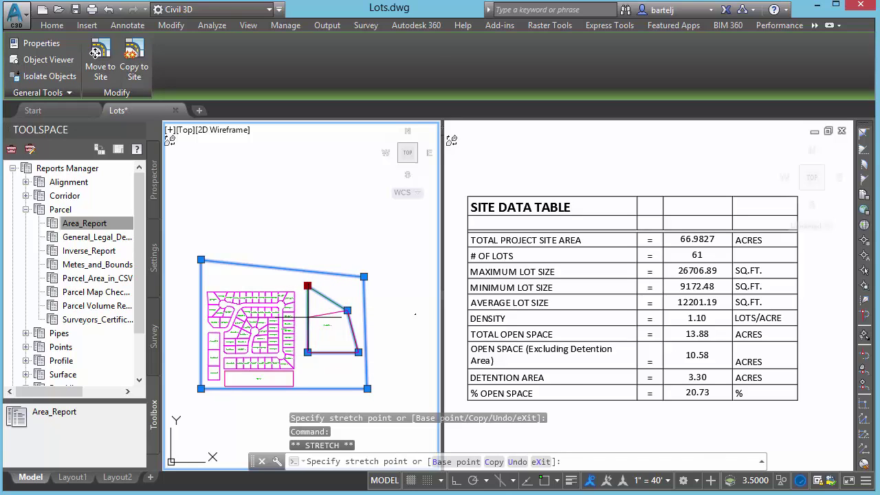
left_click(308, 318)
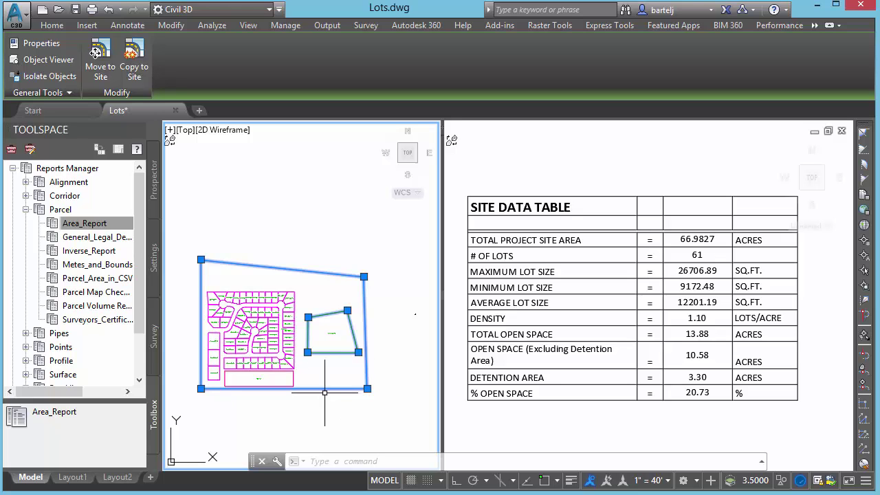
key("Escape")
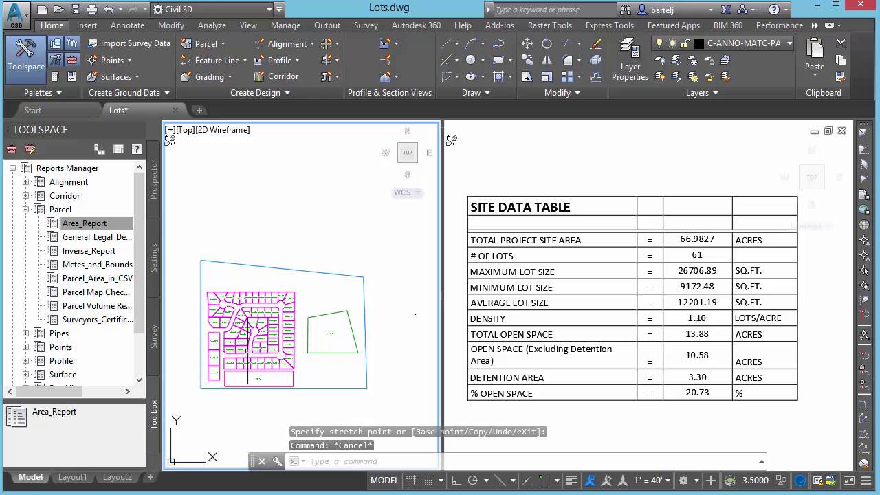
Step: Run the Parcel Area_Report and save it as CivilReport1.xls, opening it in Excel
left_click(85, 224)
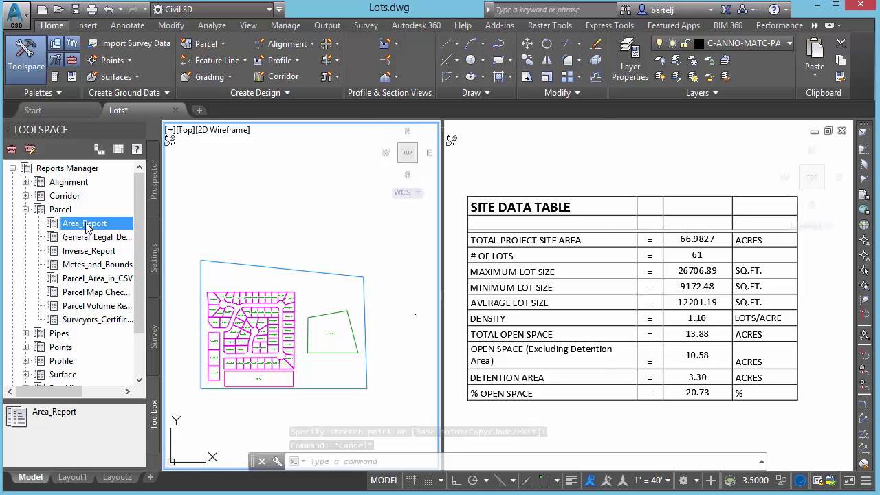
double_click(85, 224)
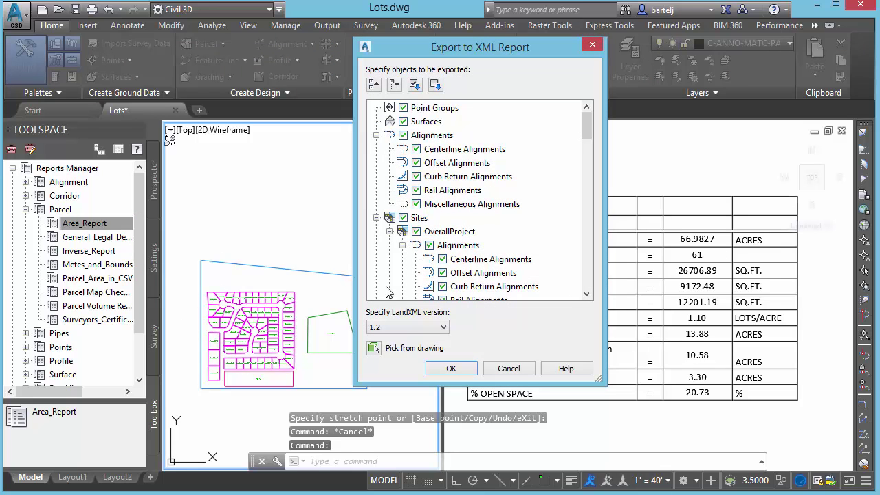
left_click(451, 369)
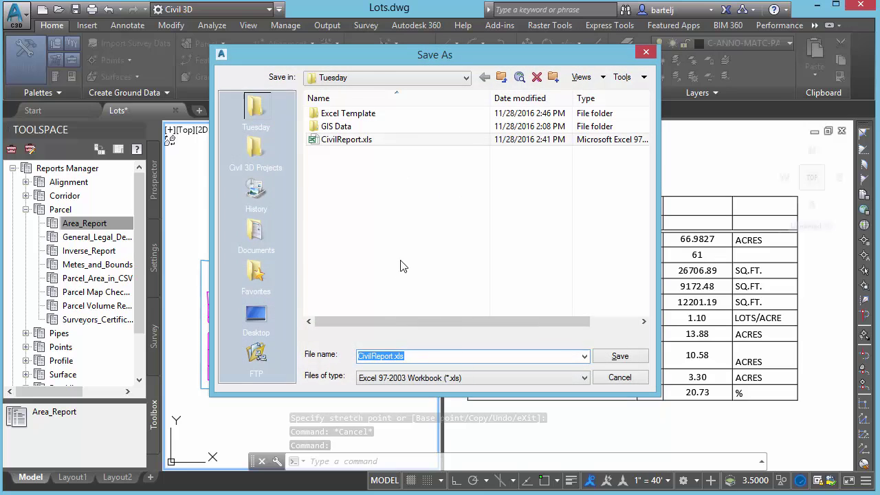
left_click(396, 356)
left_click(597, 360)
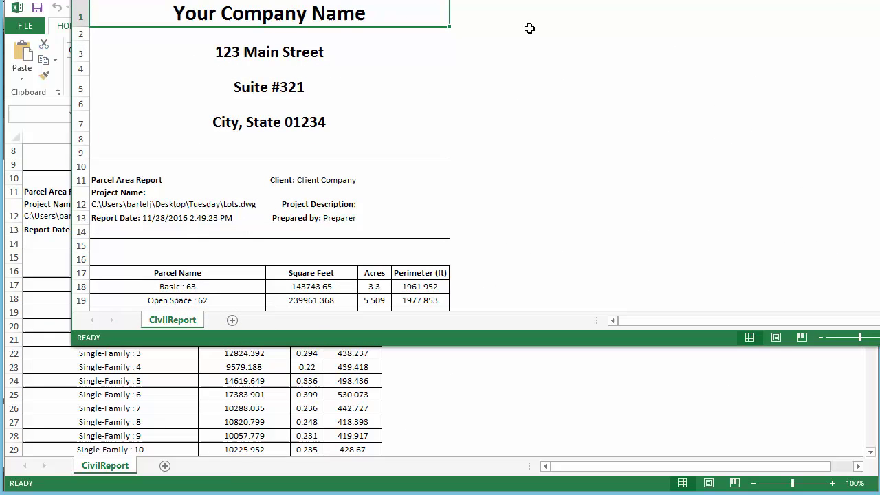
Step: Copy the parcel rows A18:D81 from the area report workbook
left_click_drag(639, 0, 568, 8)
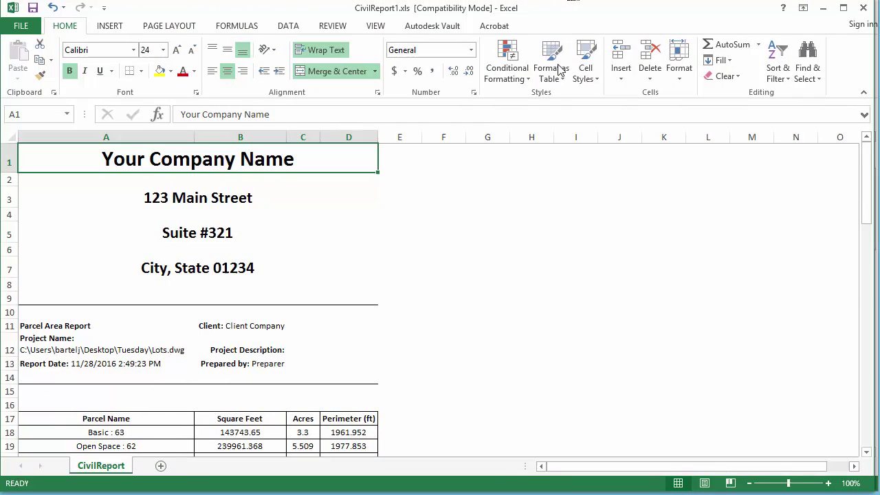
scroll(502, 254, "down", 3)
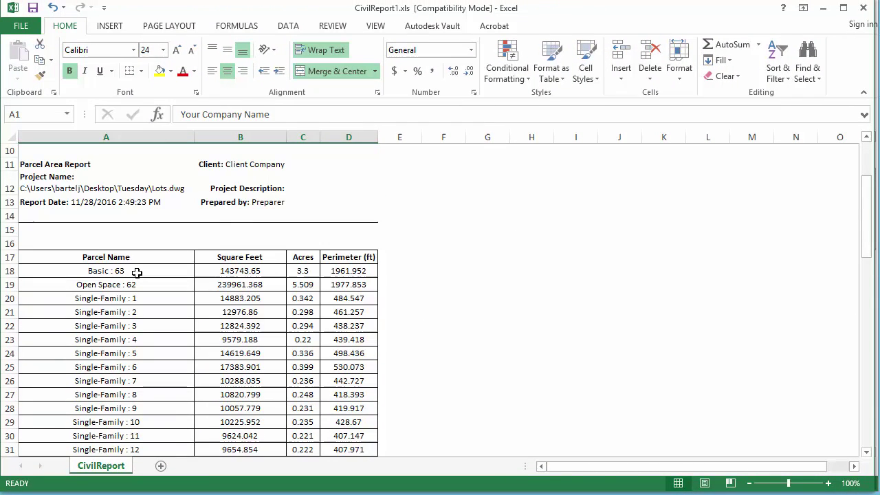
left_click_drag(139, 272, 355, 422)
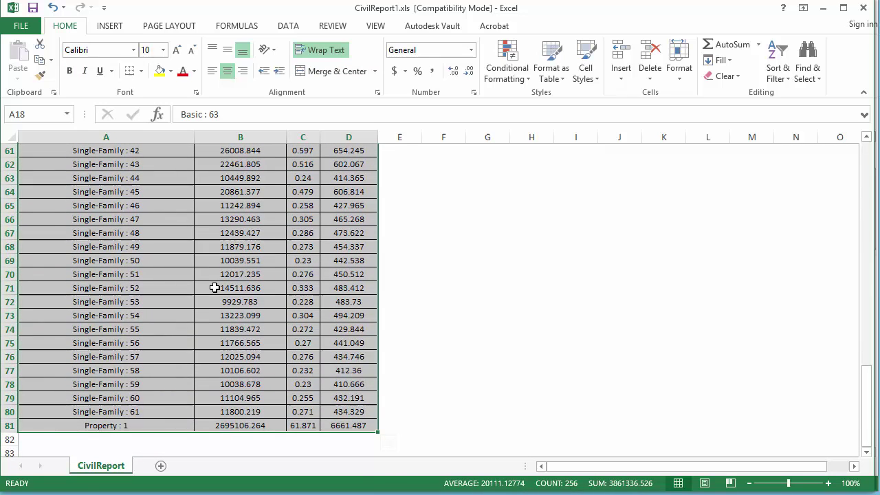
key("ctrl+c")
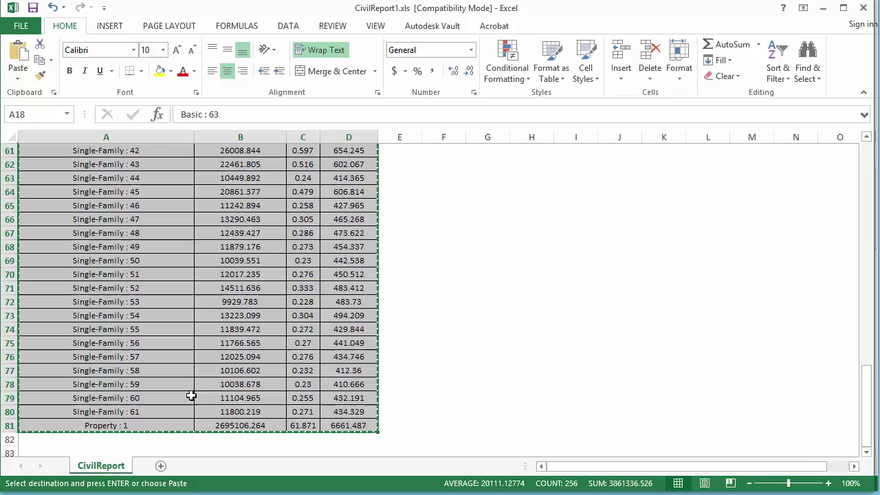
Step: Paste the rows at A1 of the Project Y SDT workbook and save it
left_click(178, 491)
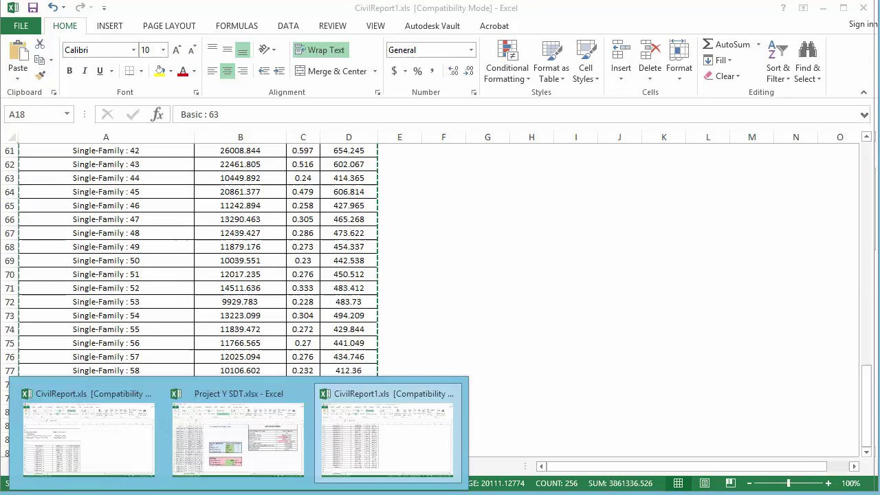
left_click(226, 395)
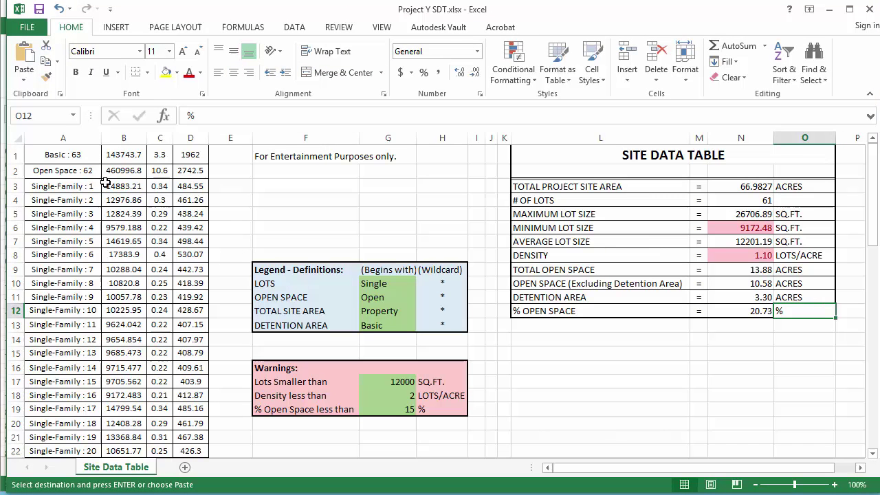
left_click(53, 156)
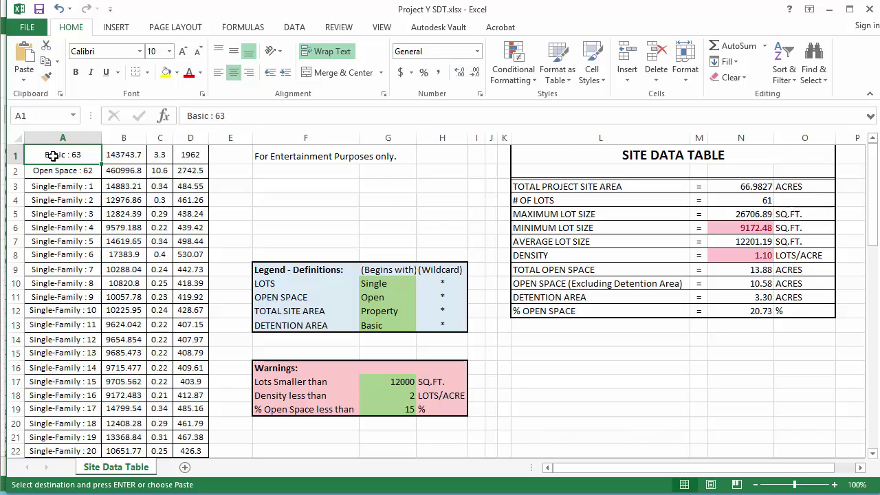
key("ctrl+v")
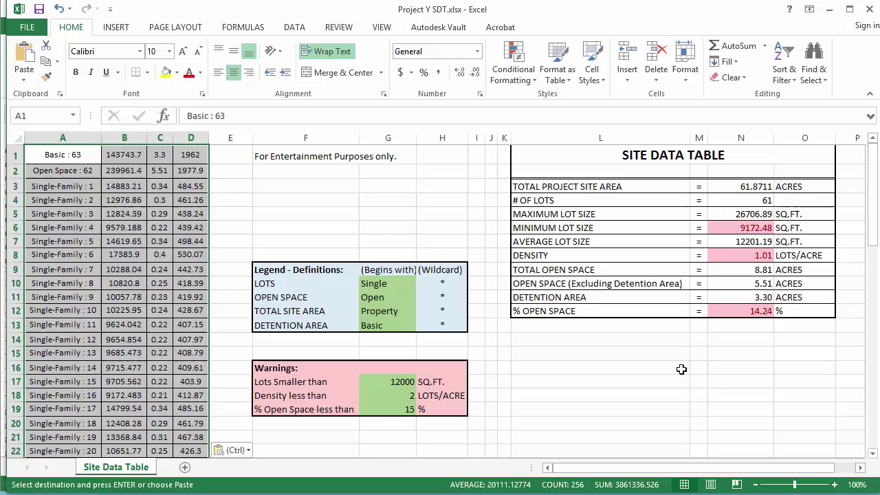
left_click(39, 8)
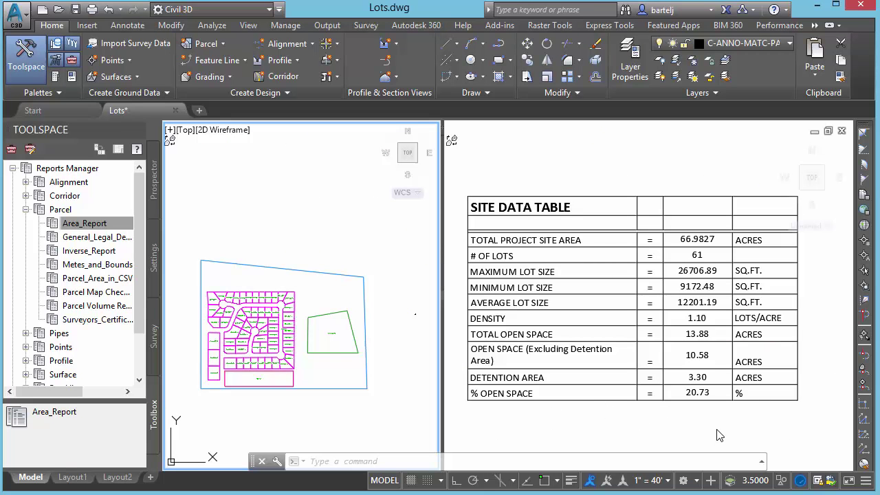
Step: Update the SITE DATA TABLE's data link to show 61.8711 acres and 14.24% open space
left_click(779, 427)
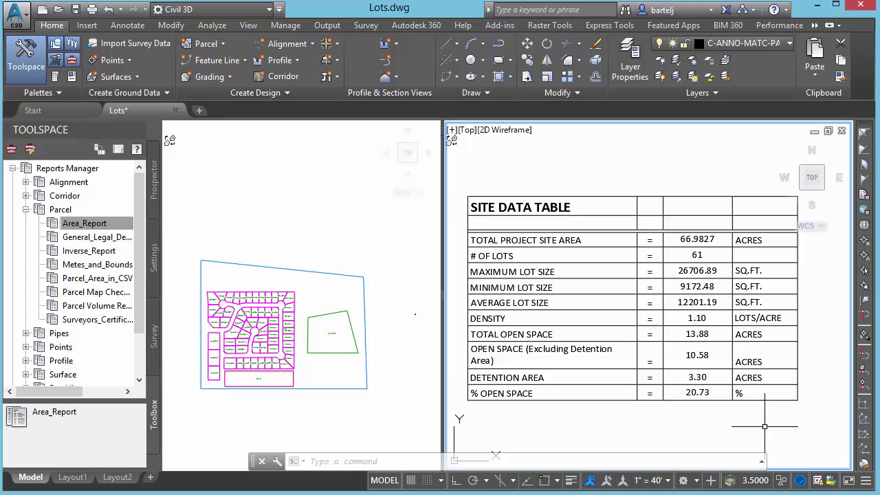
left_click(684, 195)
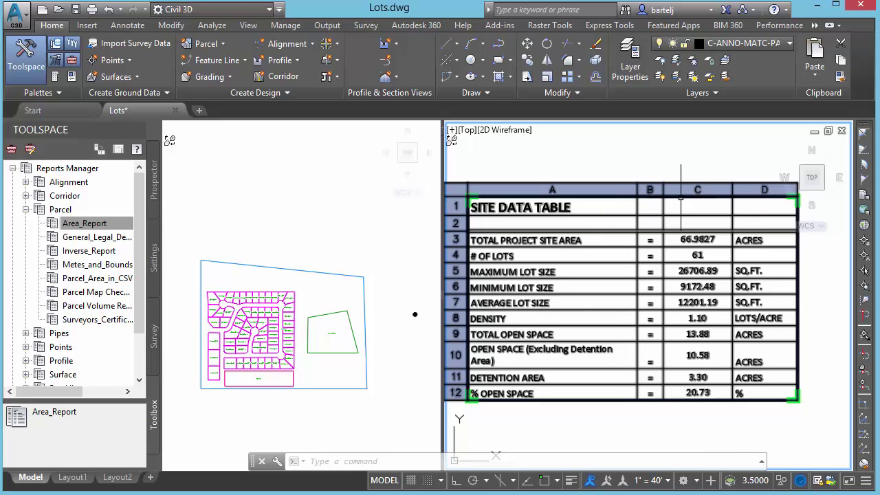
left_click(681, 198)
right_click(680, 198)
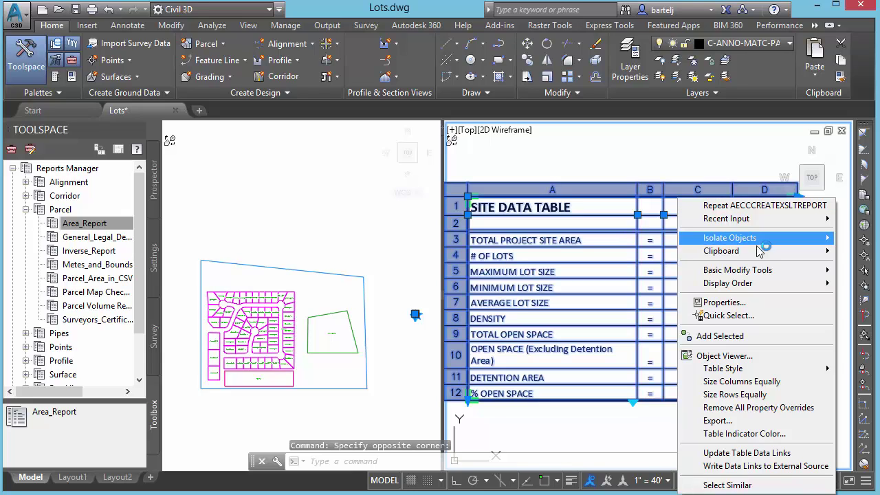
left_click(796, 457)
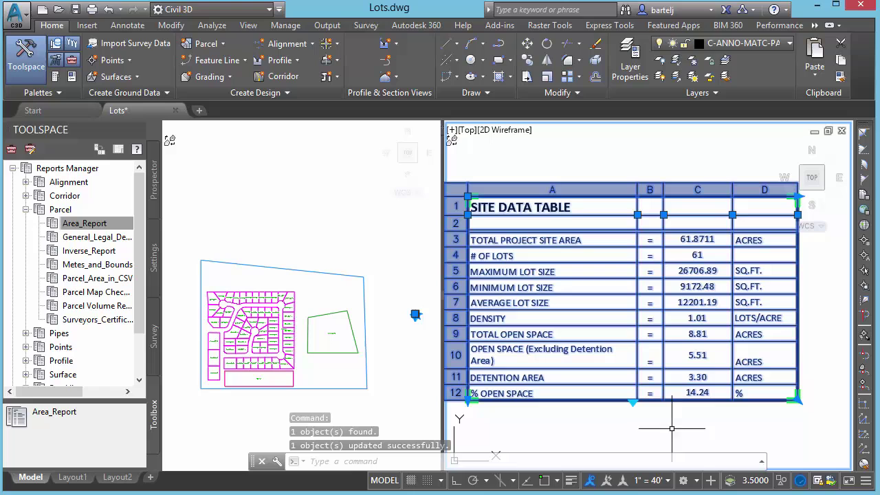
key("Escape")
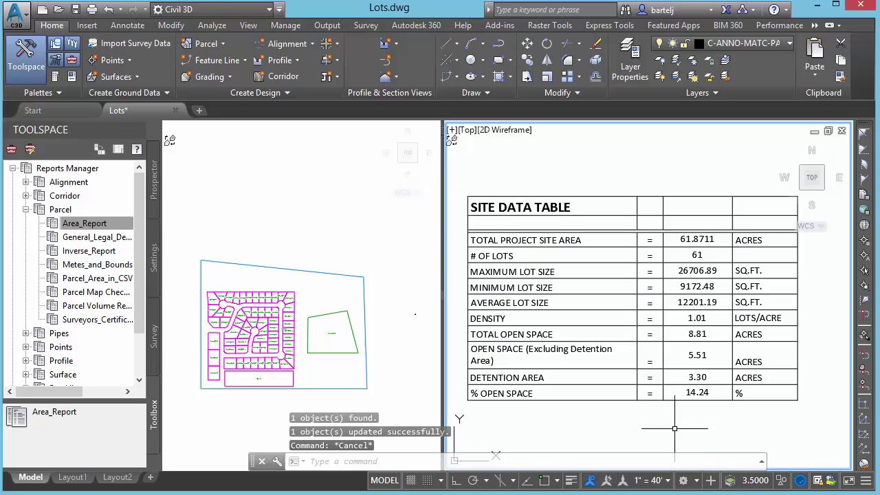